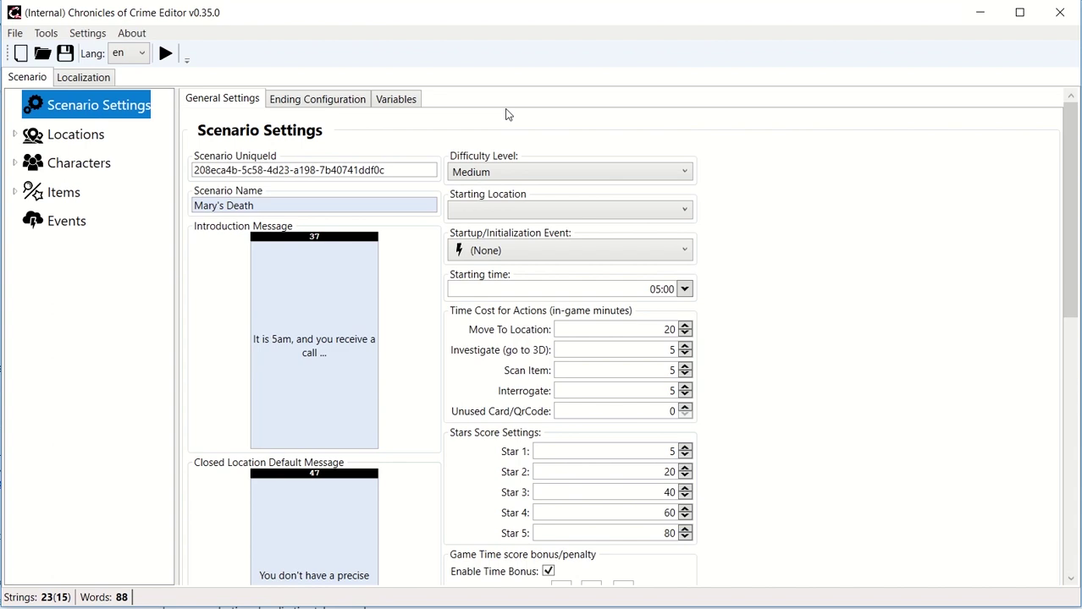
Step: Expand the Locations, Characters and Items groups, then both locations and the Personnage 08 character to show their states
{"action": "left_click", "coordinate": [14, 135]}
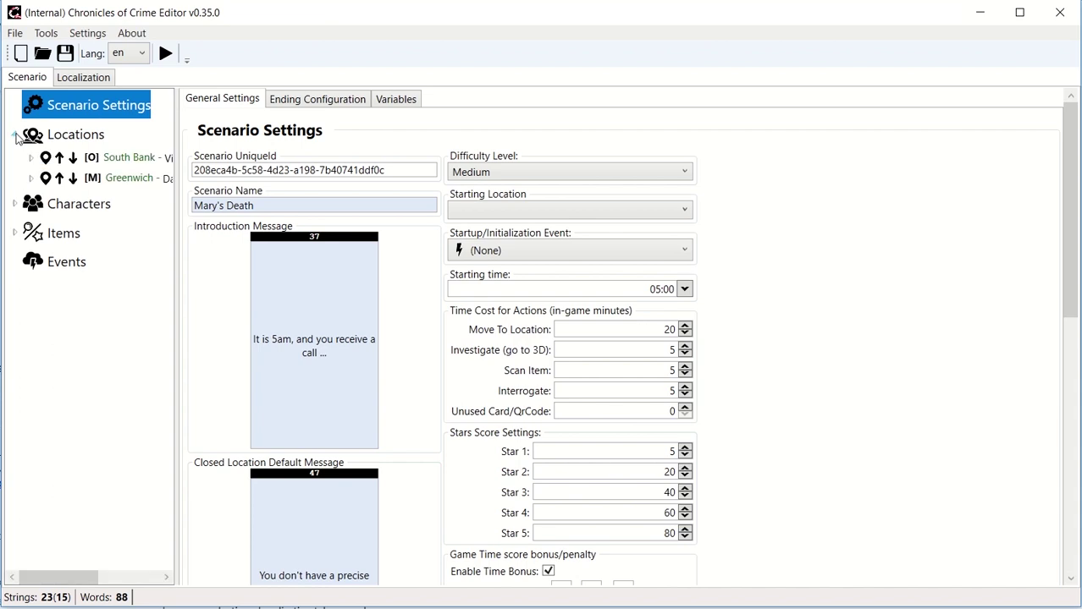
{"action": "left_click", "coordinate": [15, 204]}
{"action": "left_click", "coordinate": [14, 274]}
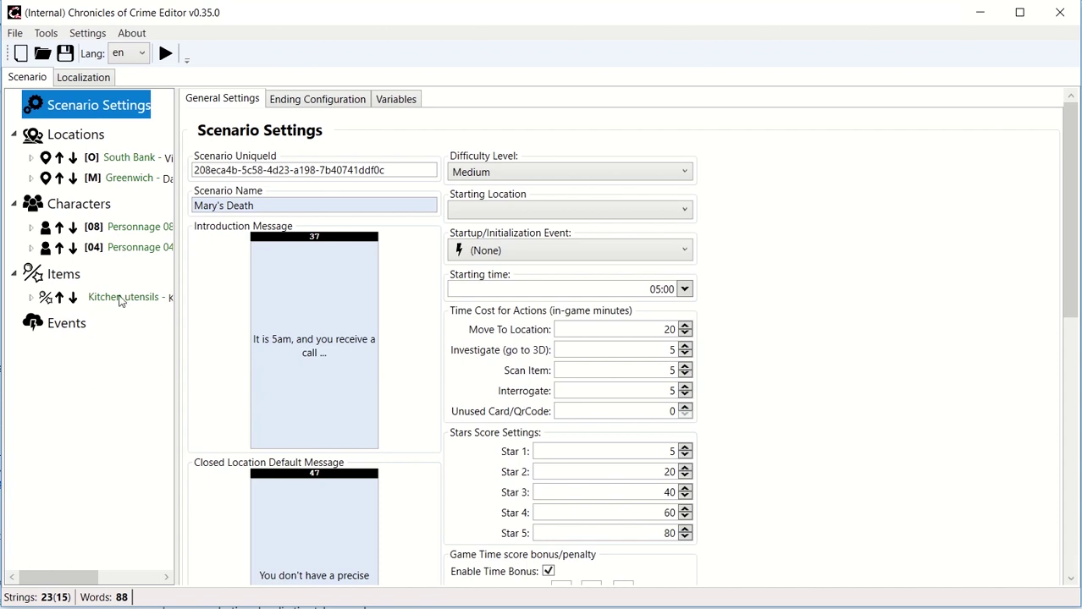
{"action": "left_click", "coordinate": [31, 158]}
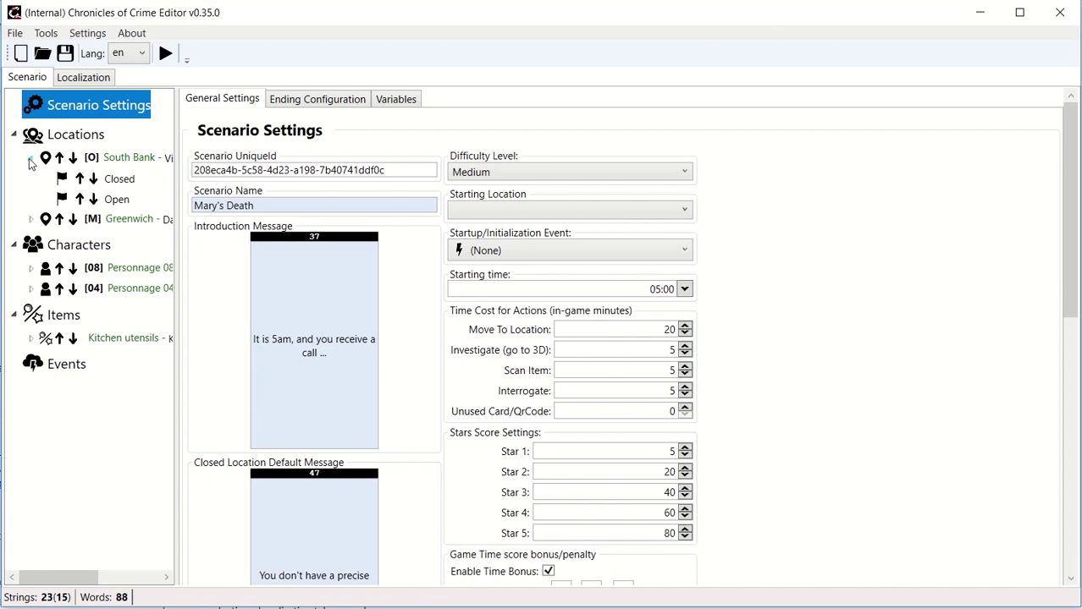
{"action": "left_click", "coordinate": [31, 219]}
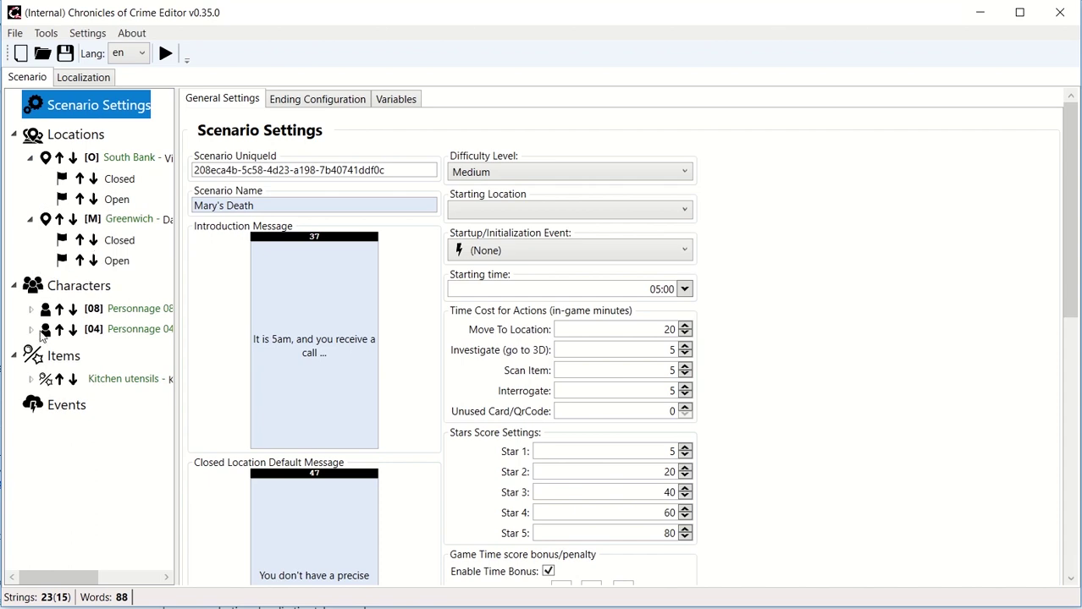
{"action": "left_click", "coordinate": [31, 309]}
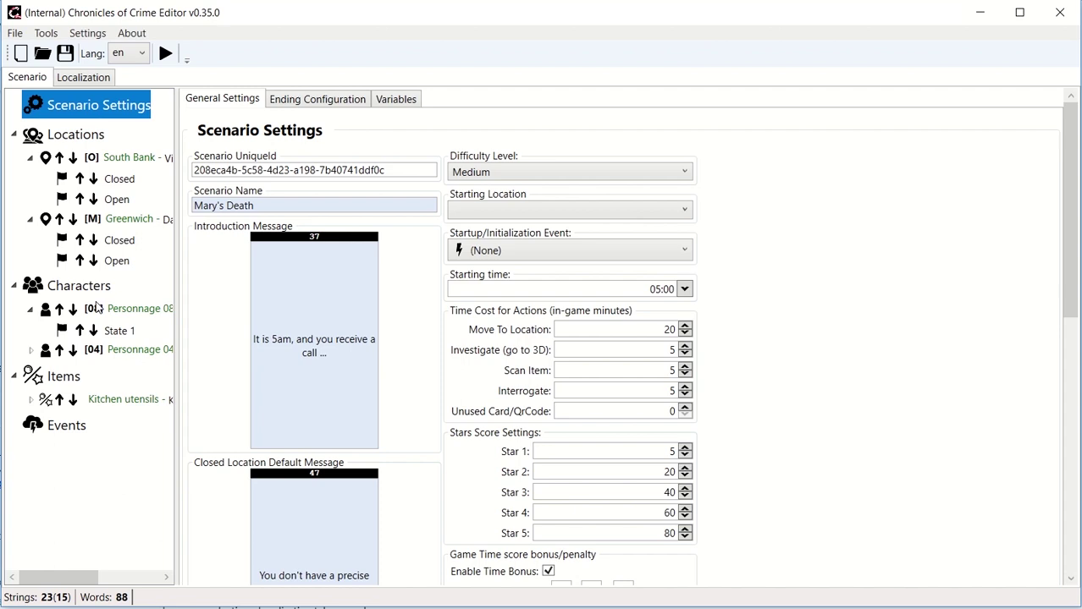
Step: Write the introduction message "You arrive at the apartment and see the body on the floor." for South Bank's Open state
{"action": "left_click", "coordinate": [118, 201]}
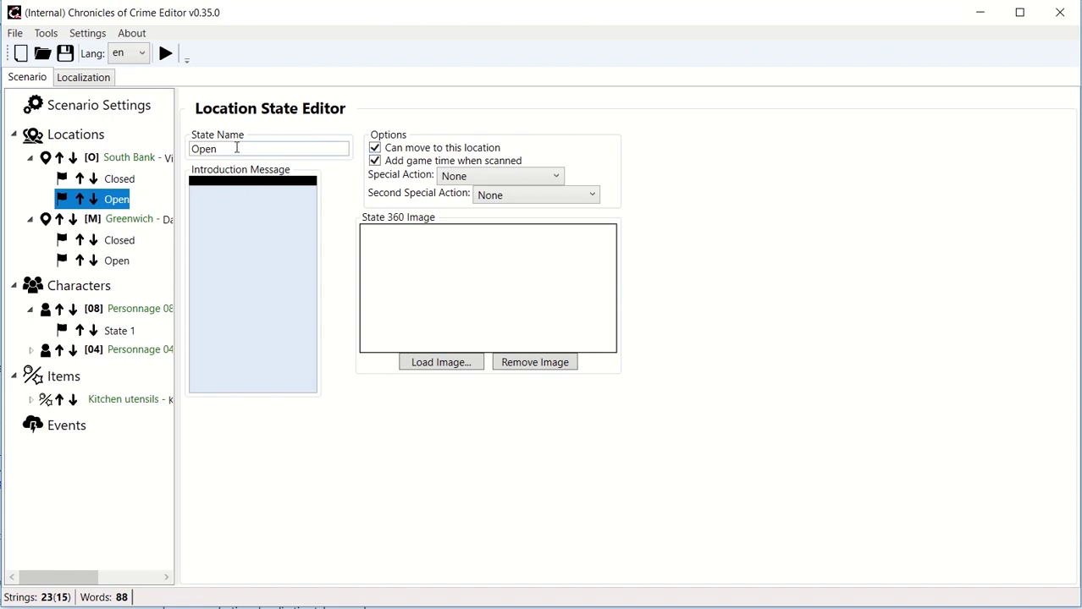
{"action": "left_click", "coordinate": [237, 220]}
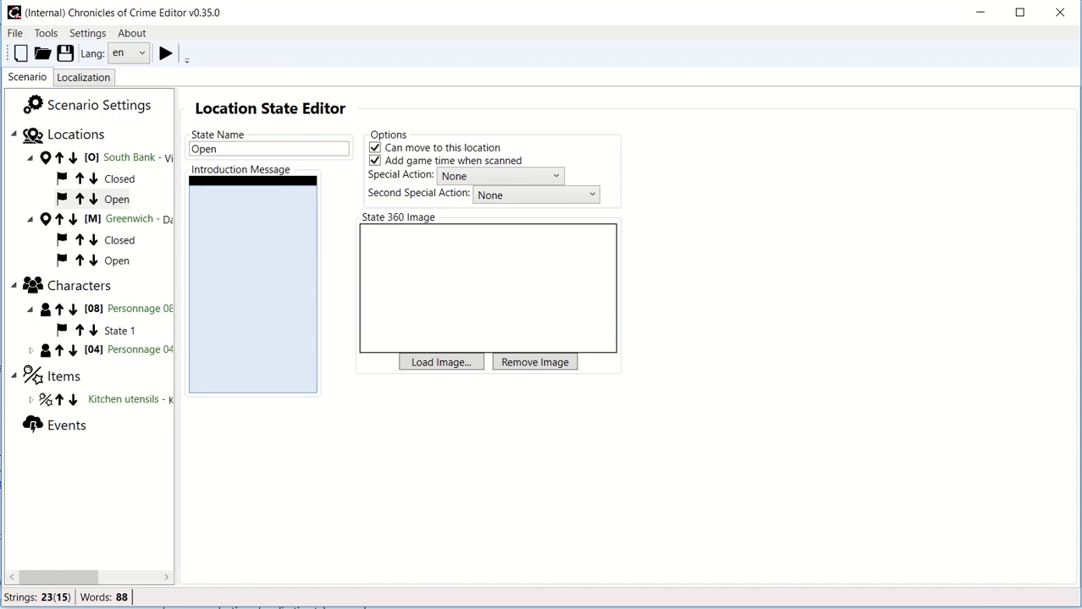
{"action": "type", "text": "You arrive at the "}
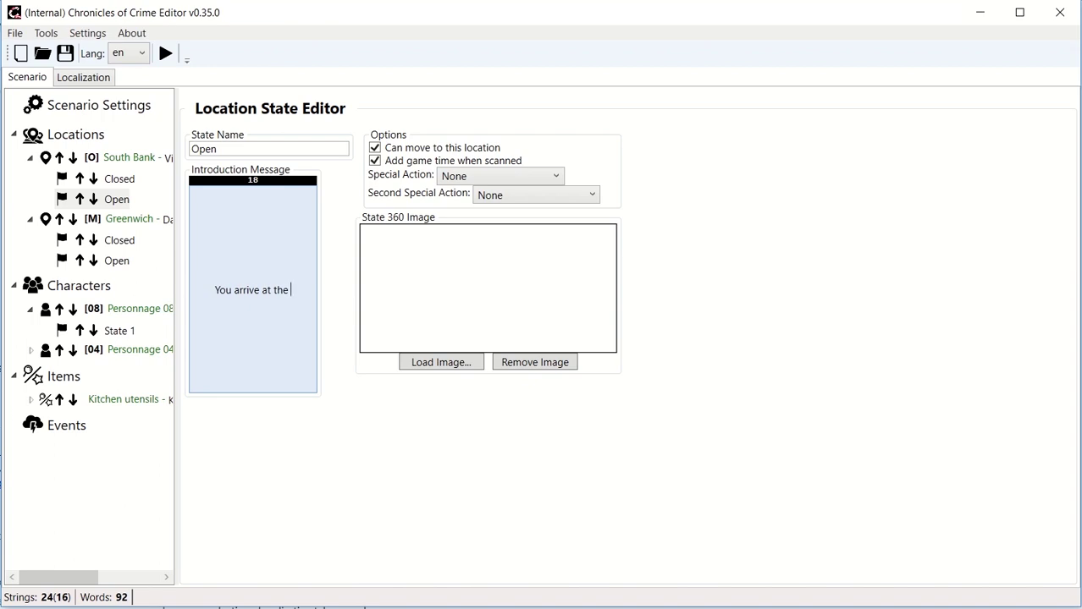
{"action": "type", "text": "apart"}
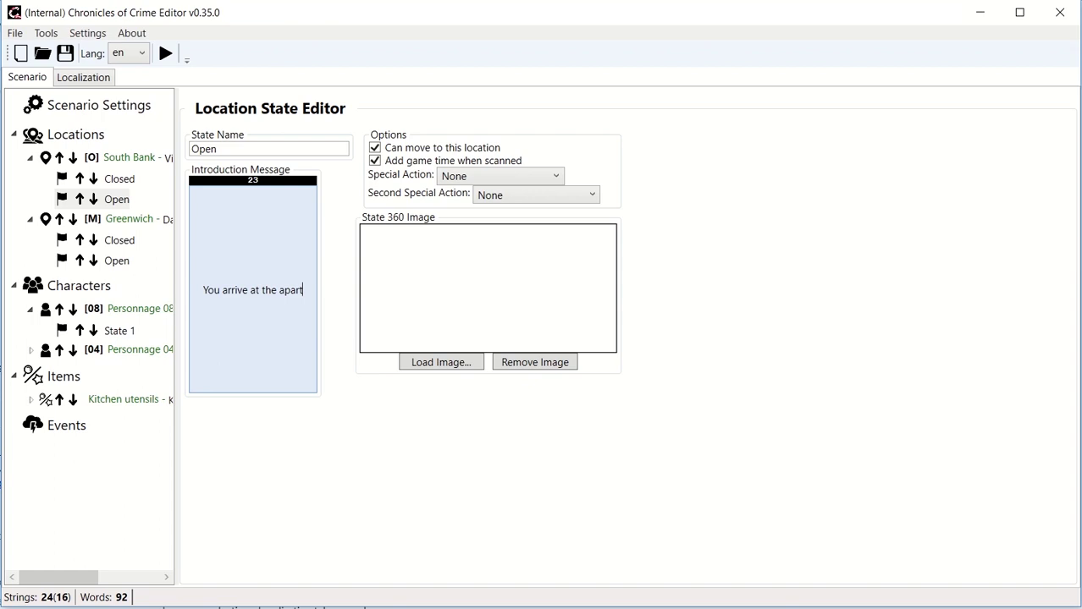
{"action": "type", "text": "ment and "}
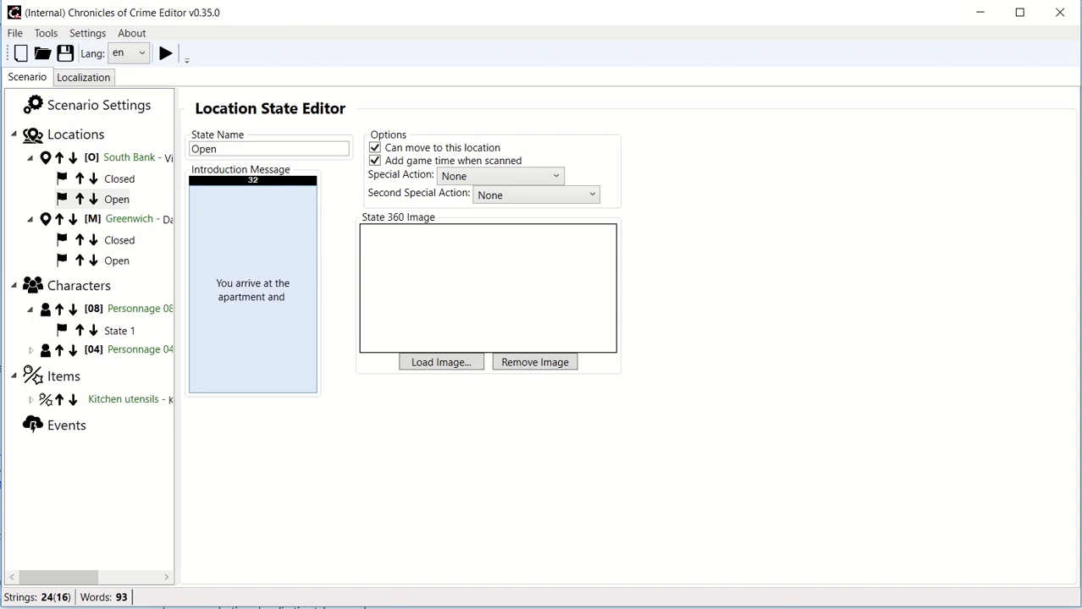
{"action": "type", "text": "see the body "}
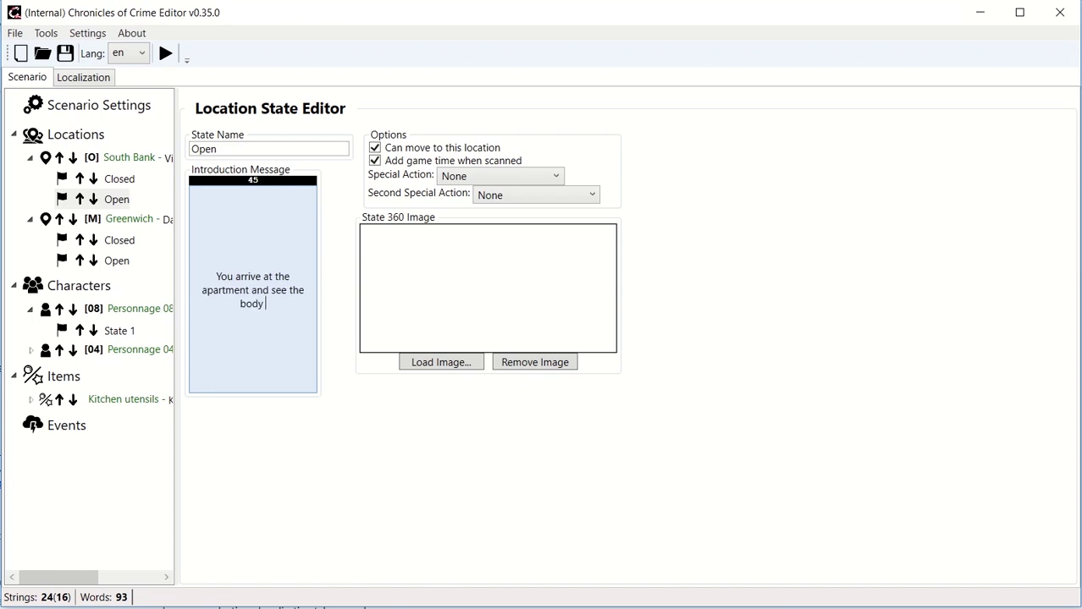
{"action": "type", "text": "on the flo"}
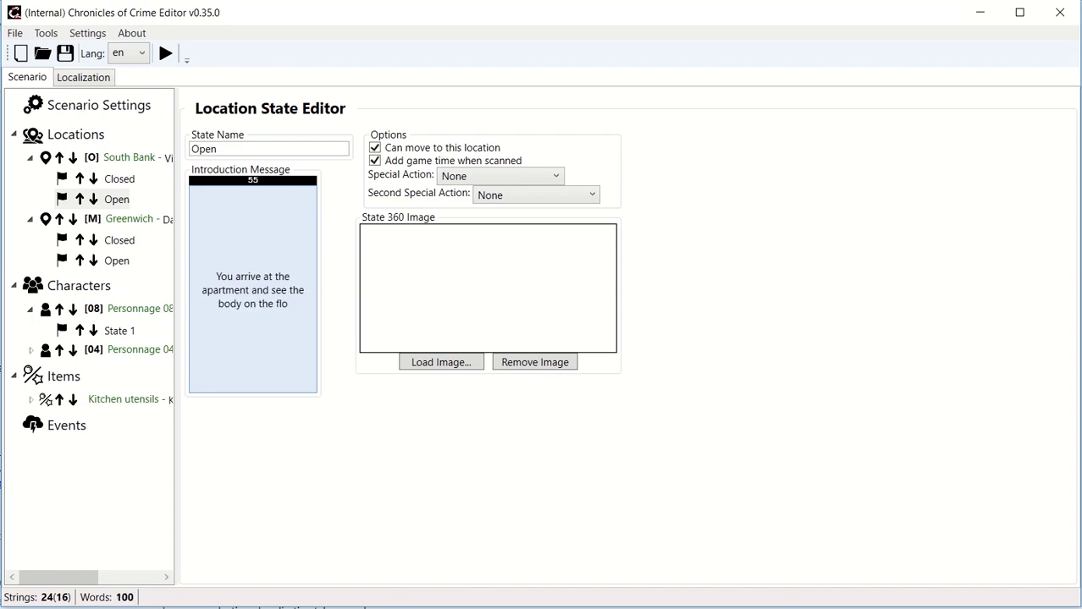
{"action": "type", "text": "or."}
Step: Reorder South Bank's states so that Open comes before Closed
{"action": "left_click", "coordinate": [112, 185]}
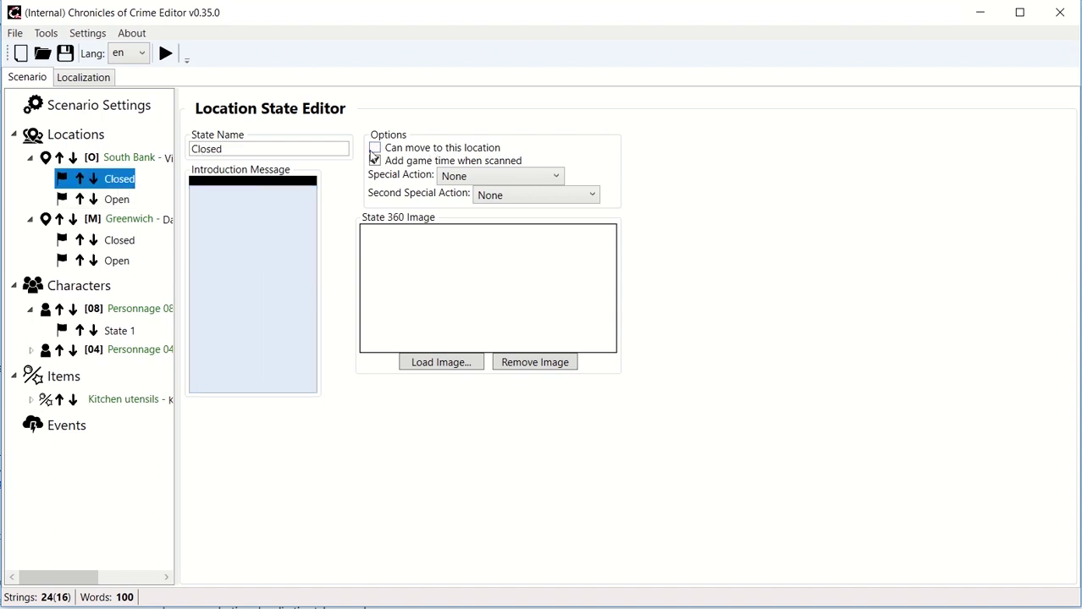
{"action": "left_click", "coordinate": [113, 201]}
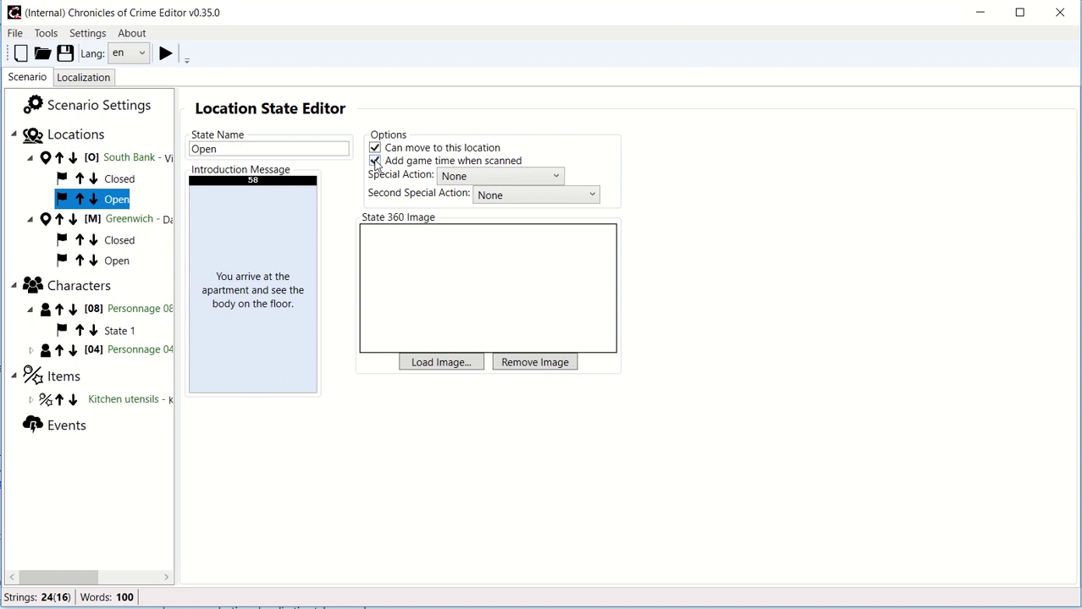
{"action": "left_click", "coordinate": [94, 178]}
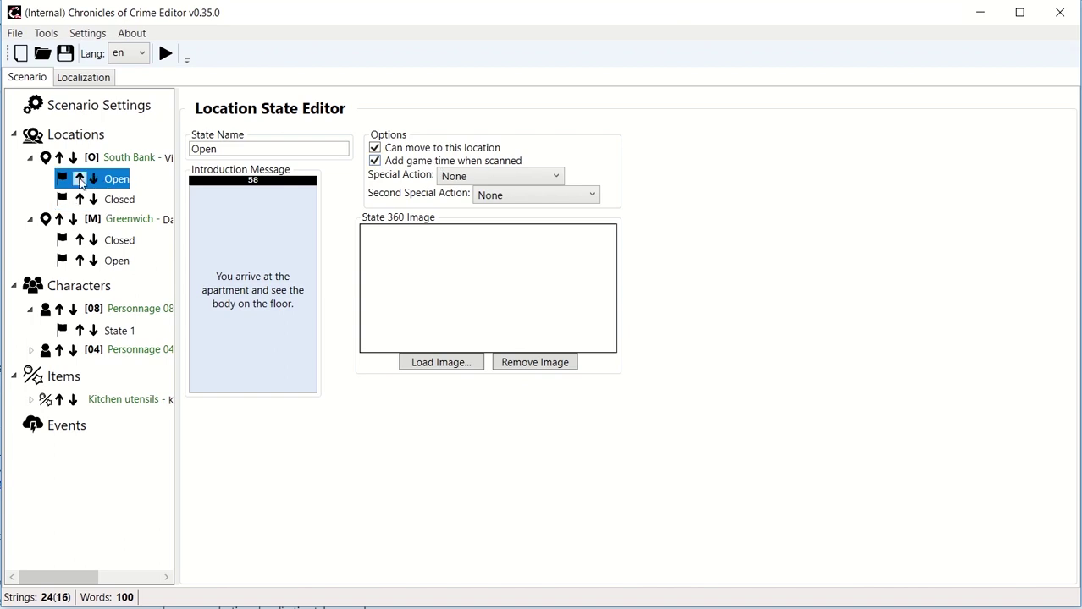
Step: Disable adding game time when scanned for South Bank's Closed state
{"action": "left_click", "coordinate": [118, 199]}
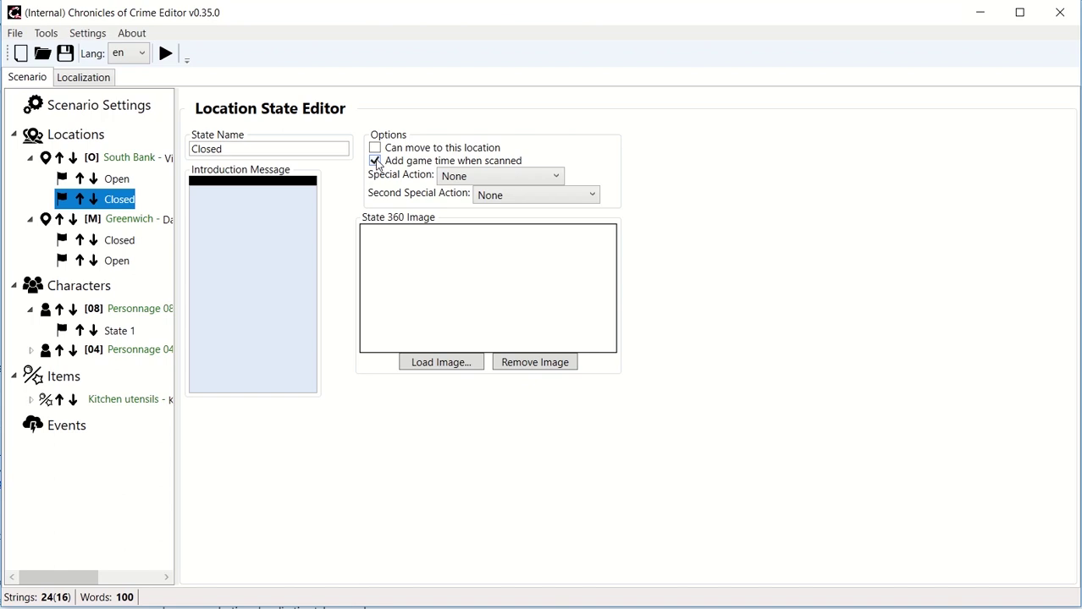
{"action": "left_click", "coordinate": [375, 161]}
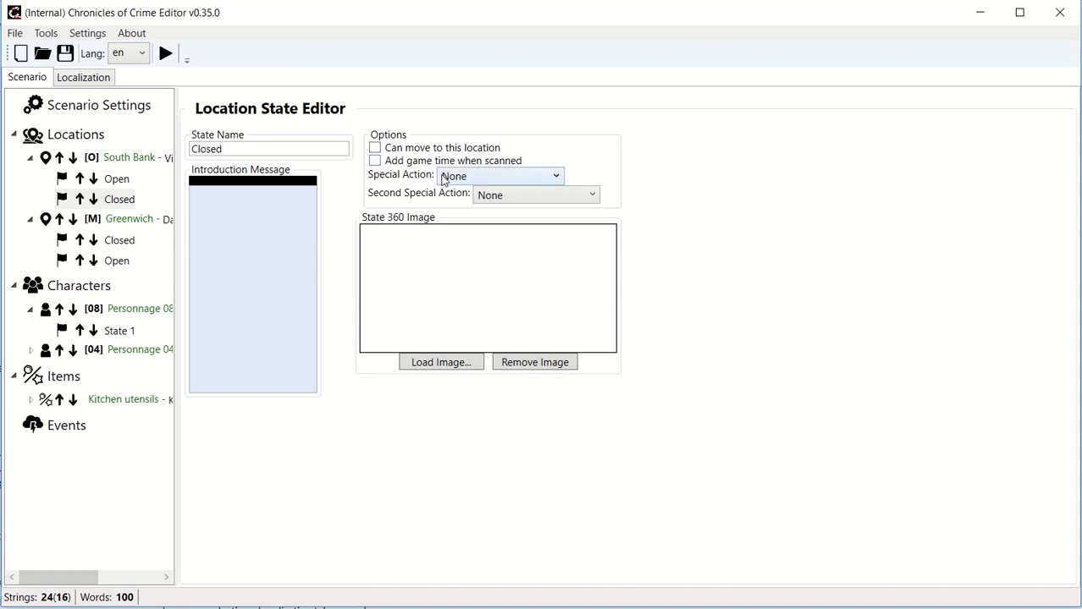
Step: Set the special action of South Bank's Open state to InvestigateLocation, leaving the second special action at None
{"action": "left_click", "coordinate": [119, 181]}
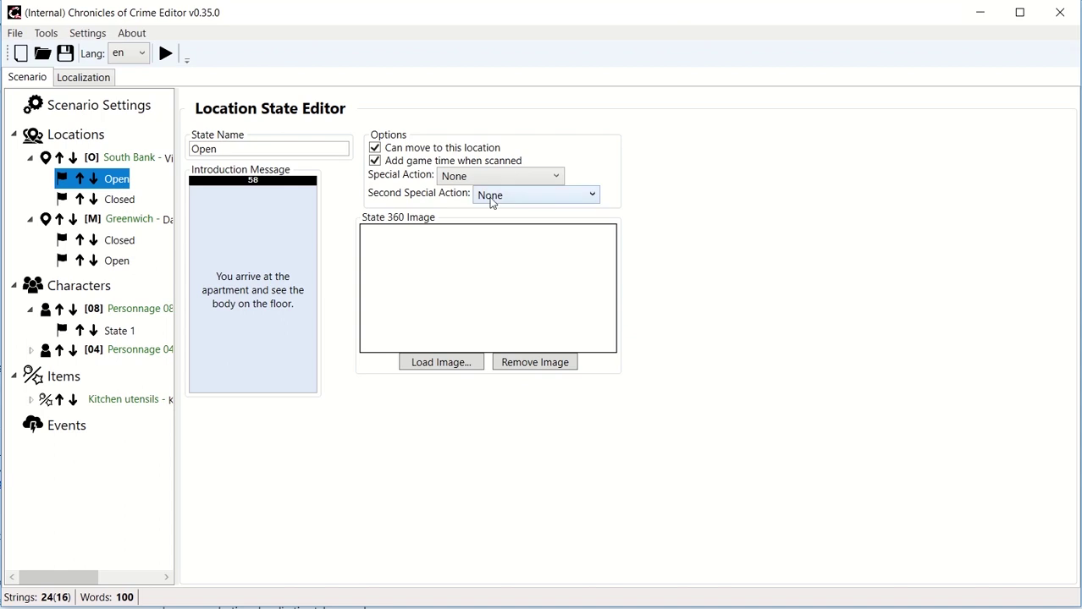
{"action": "left_click", "coordinate": [464, 180]}
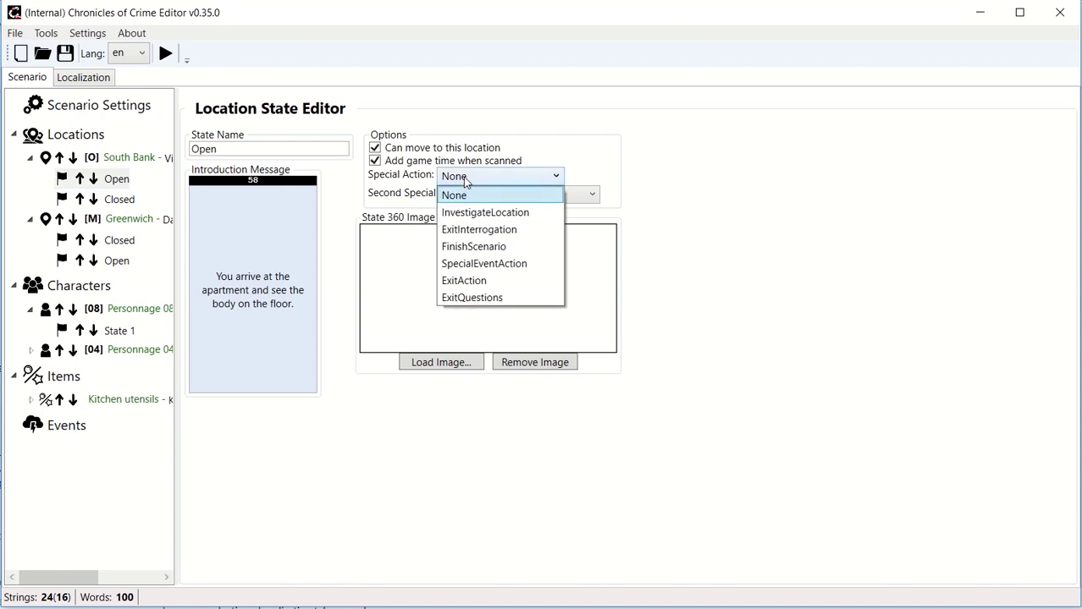
{"action": "left_click", "coordinate": [476, 213]}
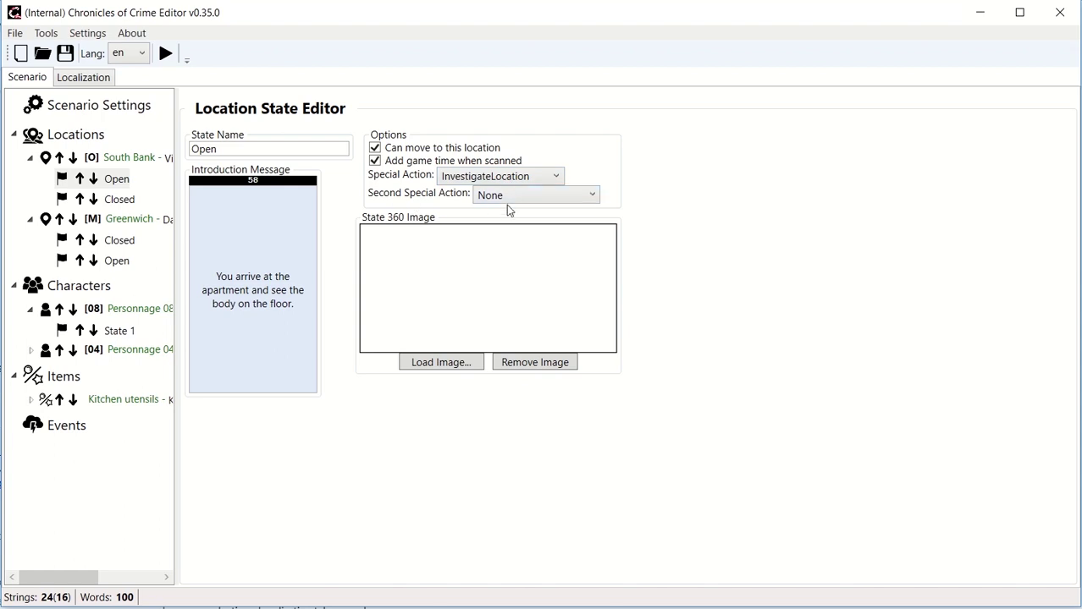
{"action": "left_click", "coordinate": [512, 205]}
{"action": "left_click", "coordinate": [512, 205]}
{"action": "left_click", "coordinate": [483, 180]}
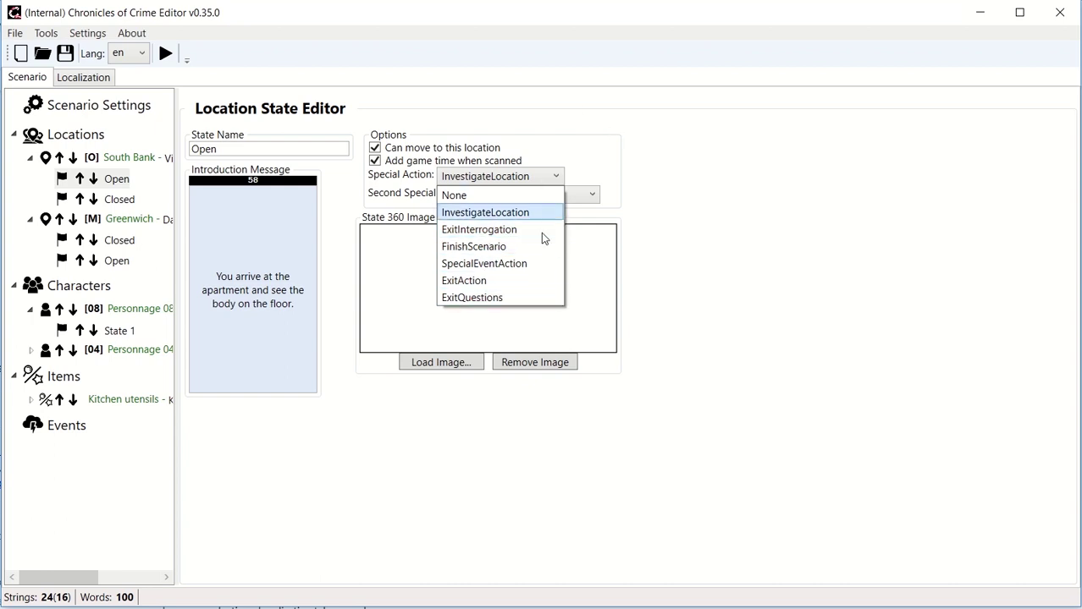
{"action": "left_click", "coordinate": [493, 219]}
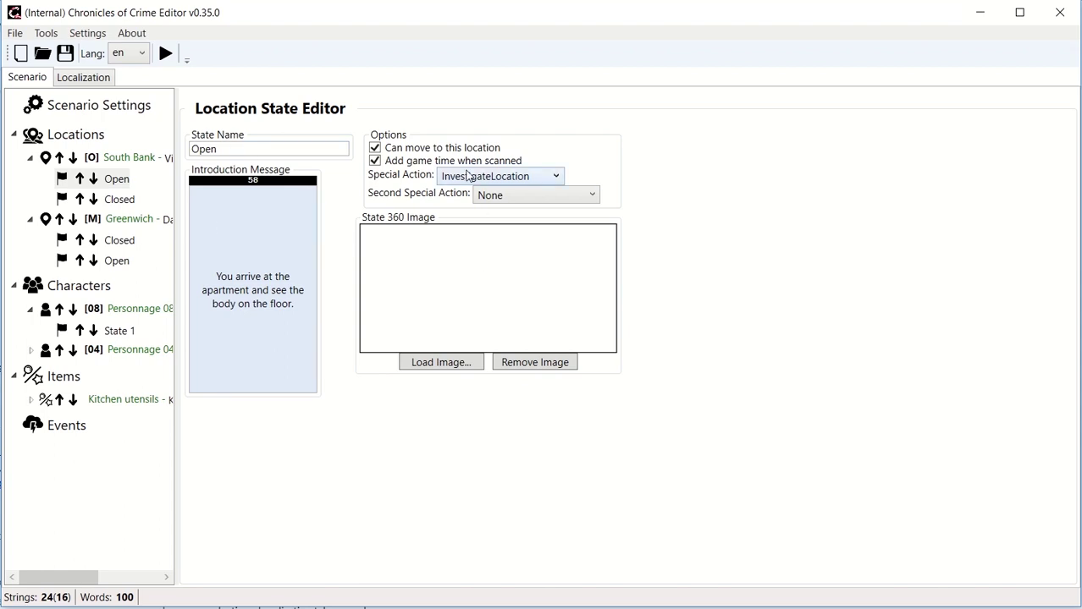
Step: Re-enable adding game time when scanned for South Bank's Closed state and return to its Open state
{"action": "left_click", "coordinate": [116, 201]}
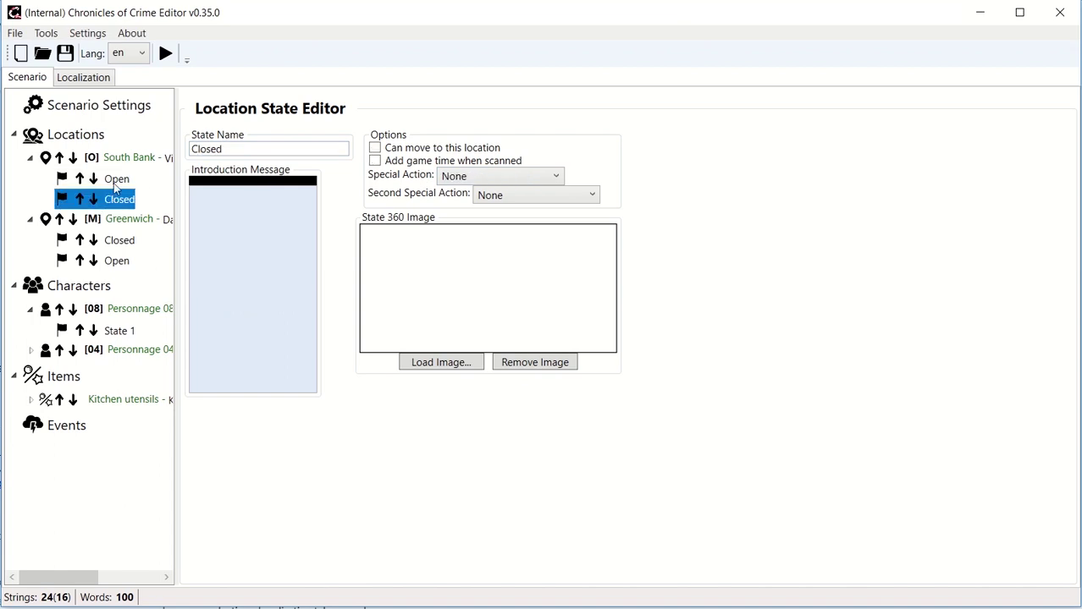
{"action": "left_click", "coordinate": [375, 160]}
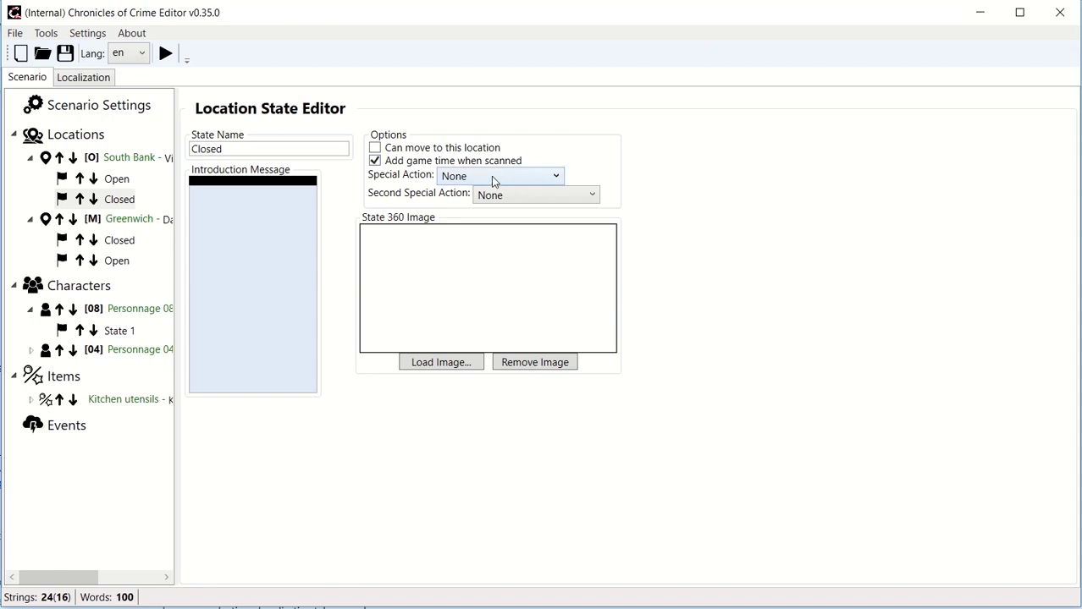
{"action": "left_click", "coordinate": [111, 180]}
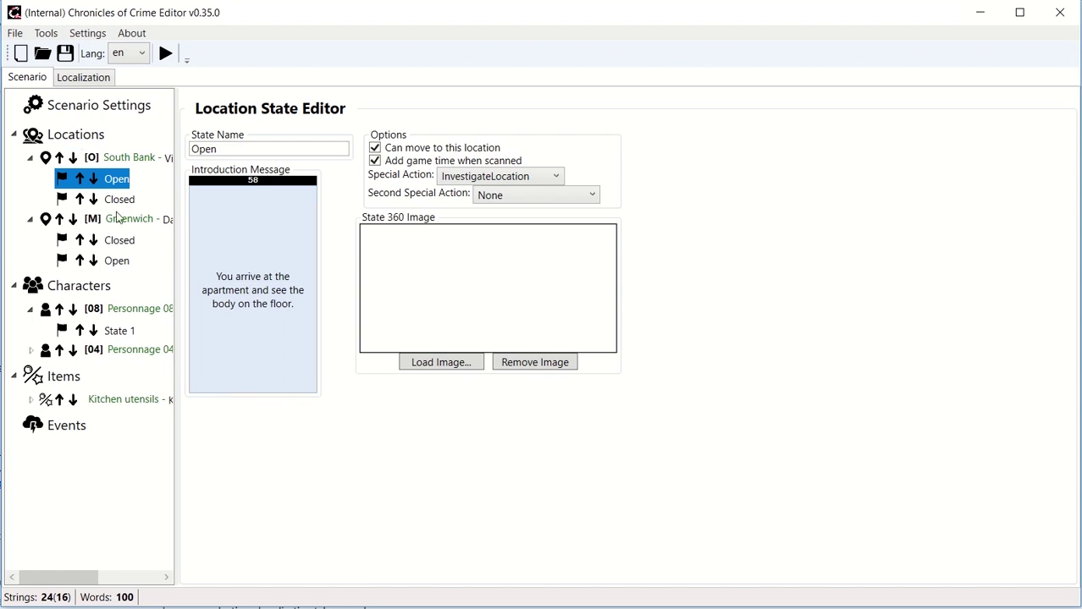
Step: Expand the Personnage 04 character and add a second character state to it
{"action": "left_click", "coordinate": [118, 333]}
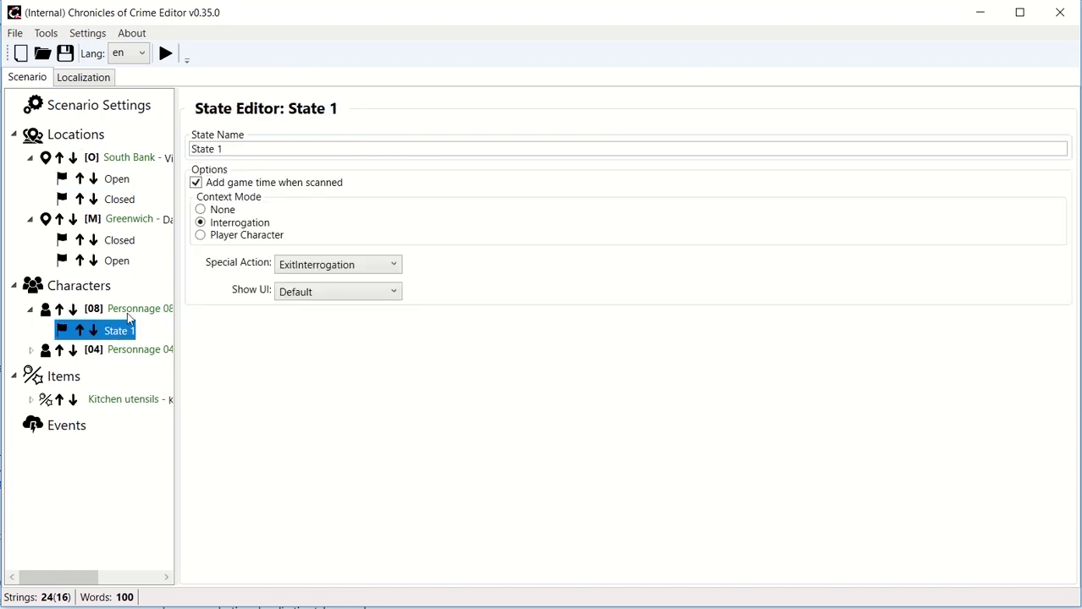
{"action": "left_click", "coordinate": [121, 356]}
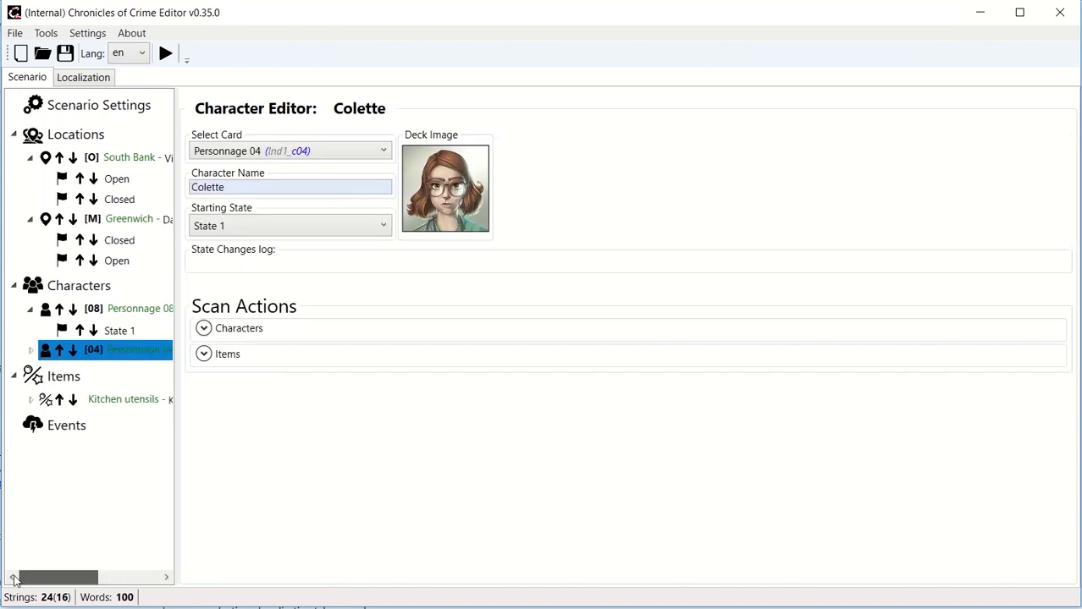
{"action": "left_click", "coordinate": [30, 351]}
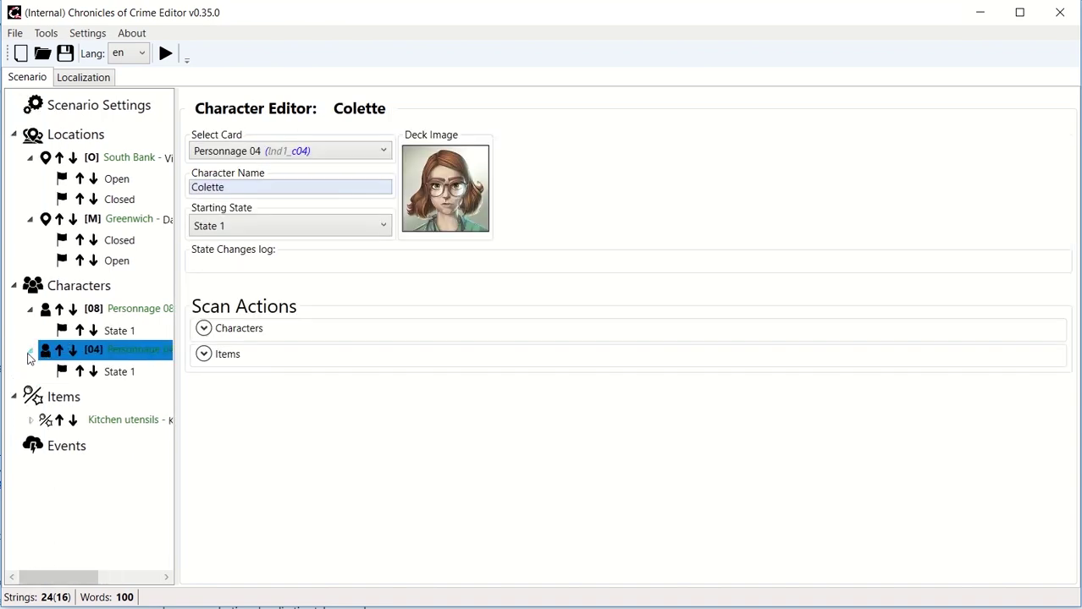
{"action": "right_click", "coordinate": [117, 359]}
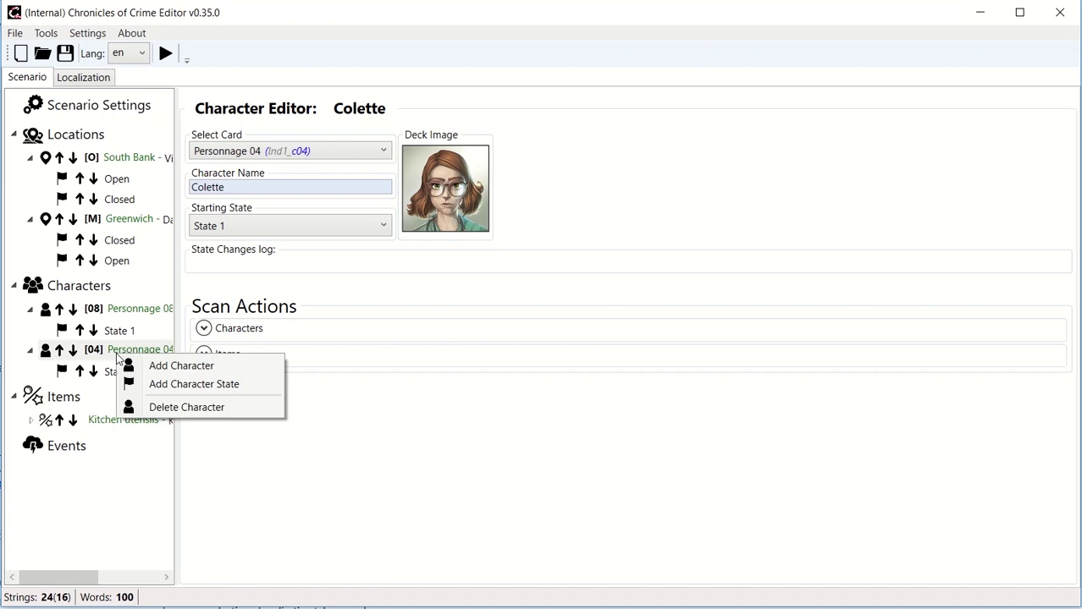
{"action": "left_click", "coordinate": [177, 385]}
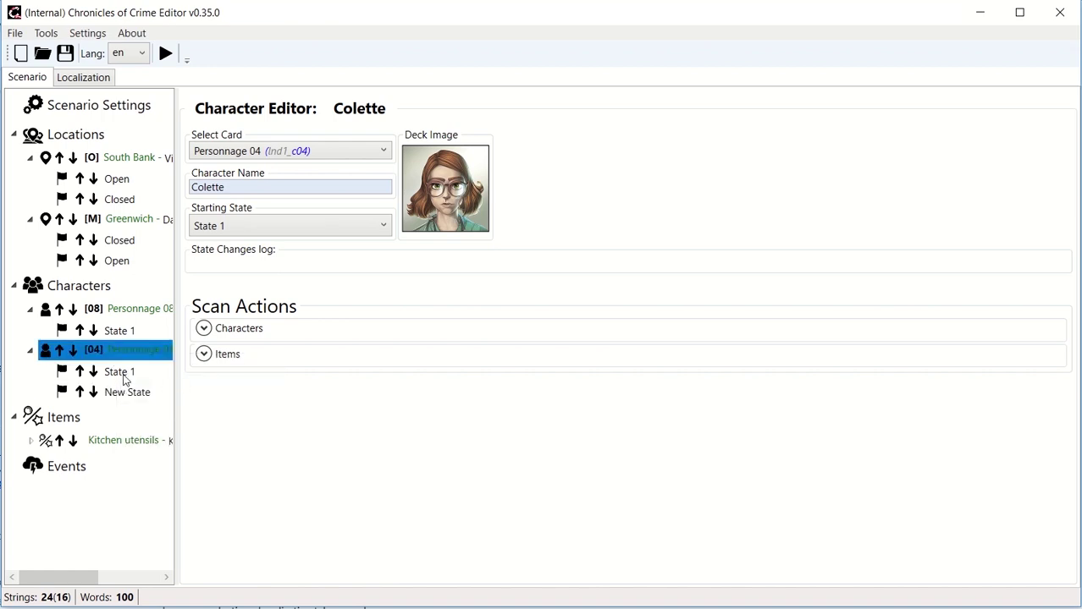
Step: Rename State 1 of the Personnage 04 character as Cooperative
{"action": "left_click", "coordinate": [119, 372]}
{"action": "left_click_drag", "start_coordinate": [246, 150], "coordinate": [113, 157]}
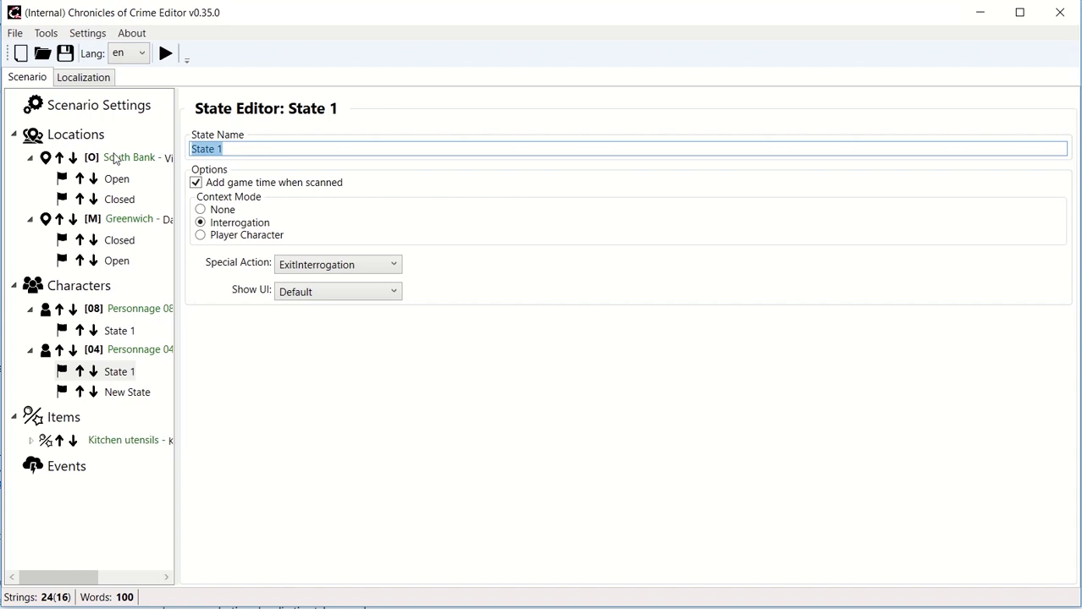
{"action": "type", "text": "Coopert"}
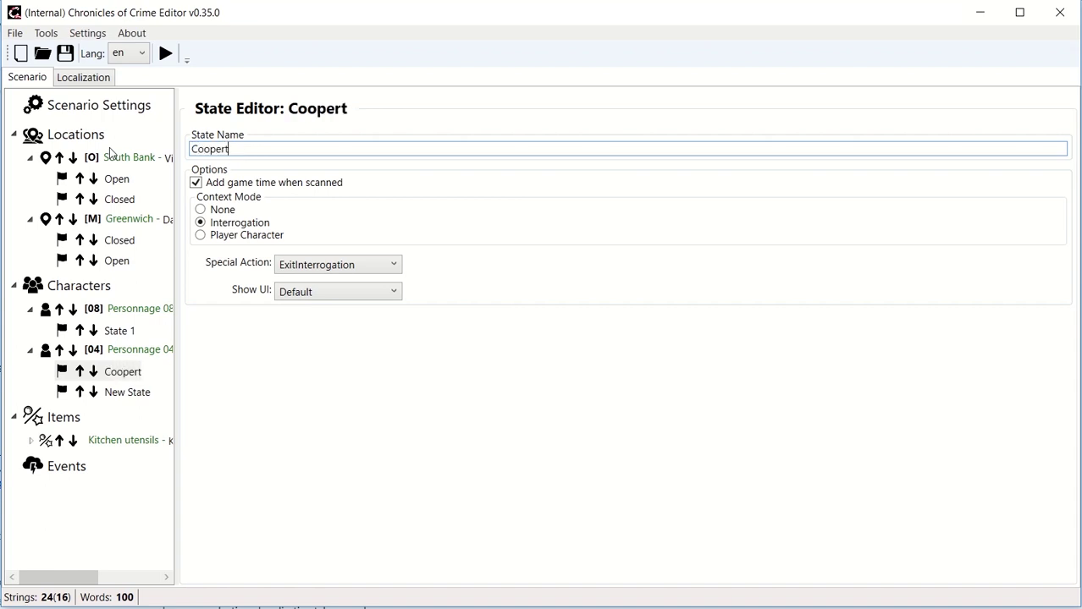
{"action": "key", "text": "BackSpace"}
{"action": "type", "text": "ative"}
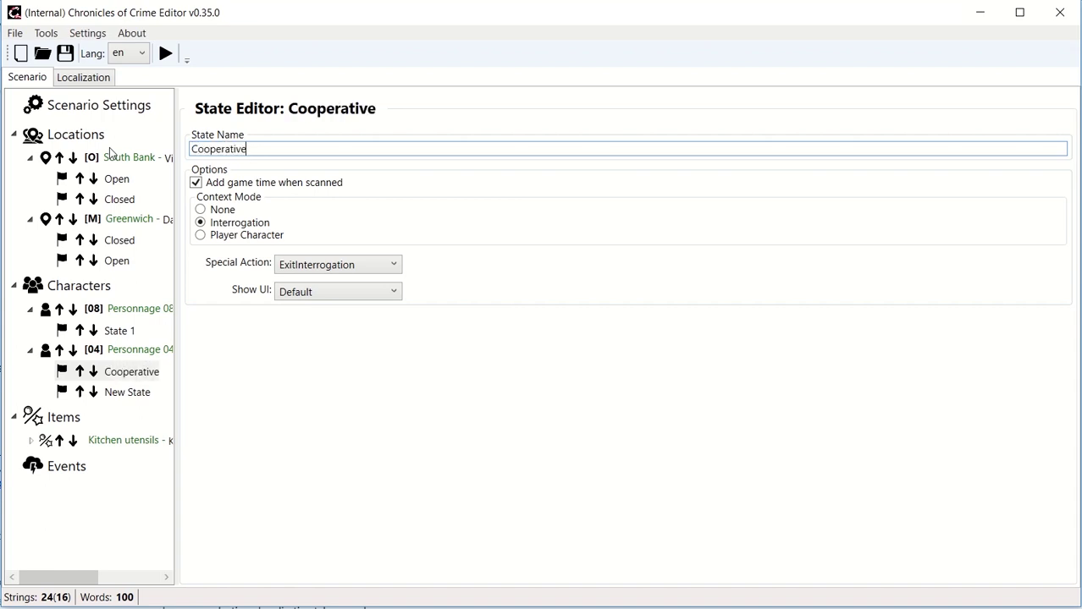
Step: Rename the second state of the Personnage 04 character as Not Cooperative, reusing the name of its Cooperative state
{"action": "key", "text": "ctrl+a"}
{"action": "key", "text": "ctrl+c"}
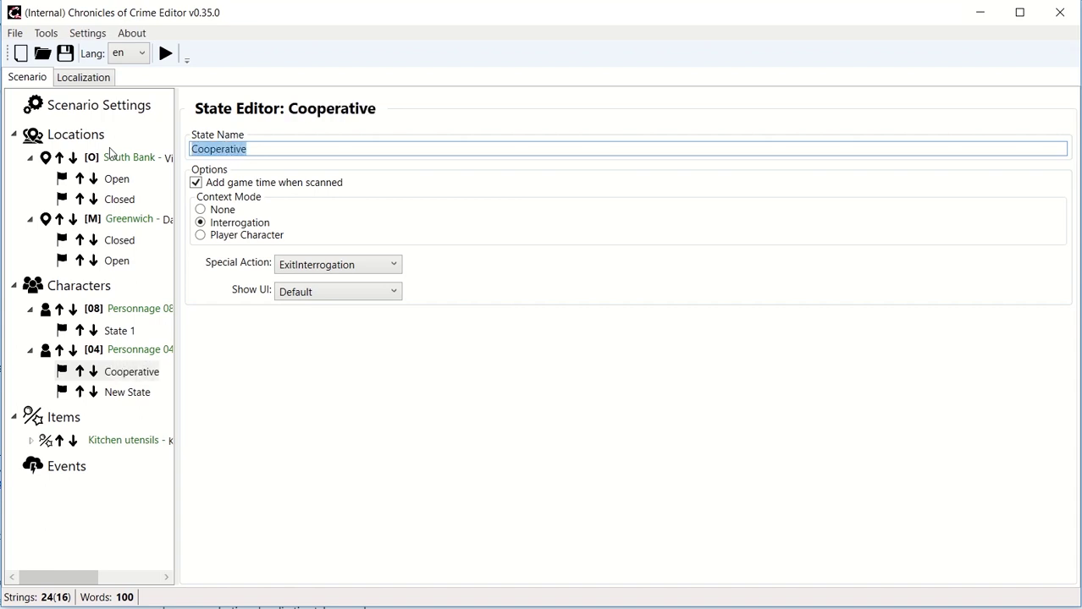
{"action": "left_click", "coordinate": [117, 393]}
{"action": "left_click", "coordinate": [269, 145]}
{"action": "key", "text": "ctrl+a"}
{"action": "key", "text": "ctrl+v"}
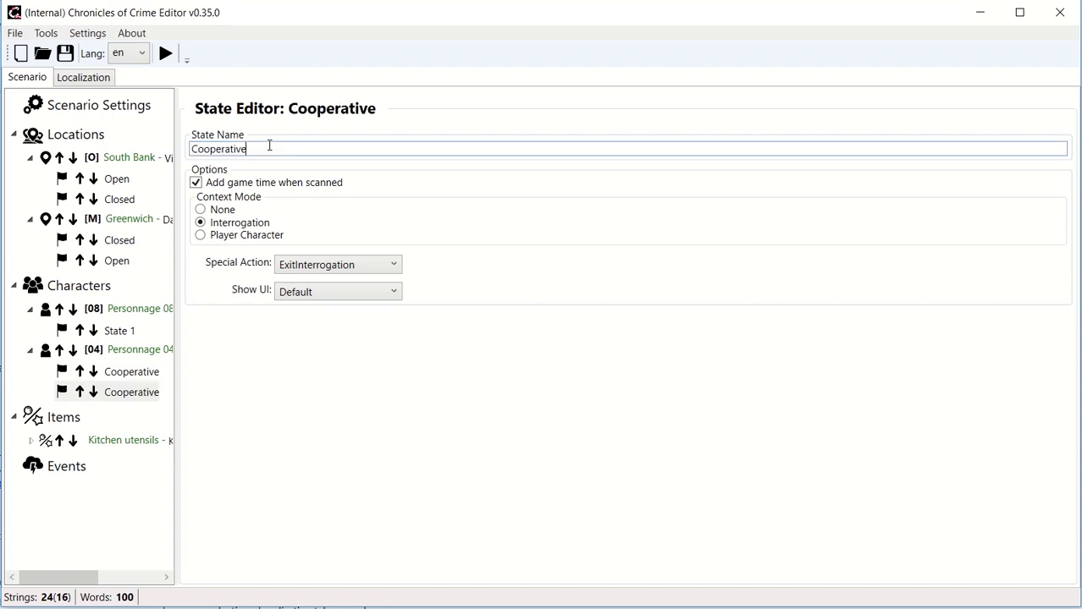
{"action": "left_click", "coordinate": [193, 150]}
{"action": "type", "text": "Not"}
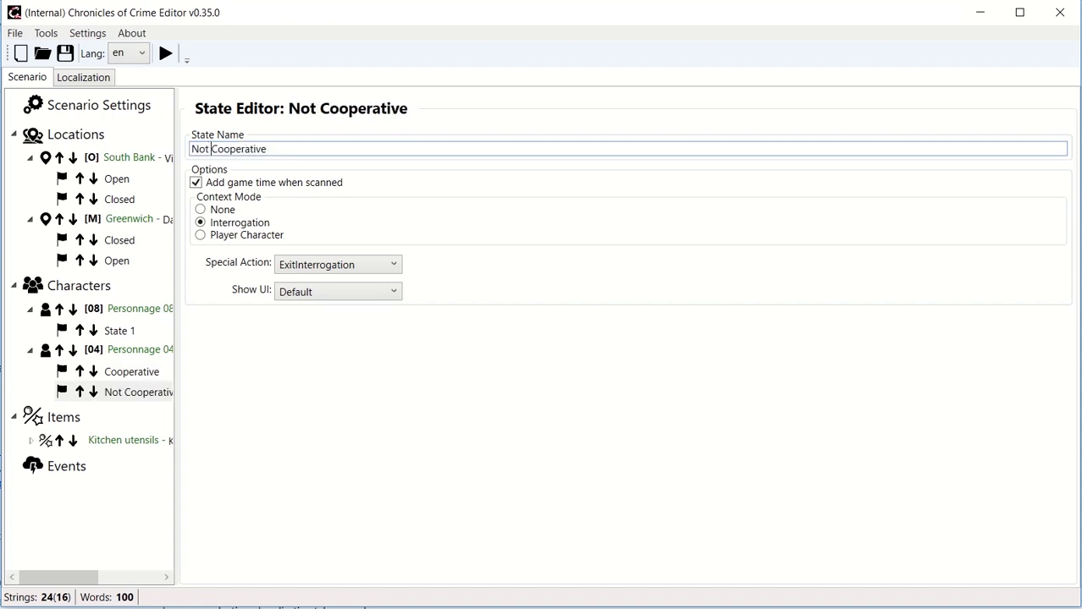
Step: Set the starting state of the Personnage 04 character to Not Cooperative
{"action": "left_click", "coordinate": [108, 379]}
{"action": "left_click", "coordinate": [136, 354]}
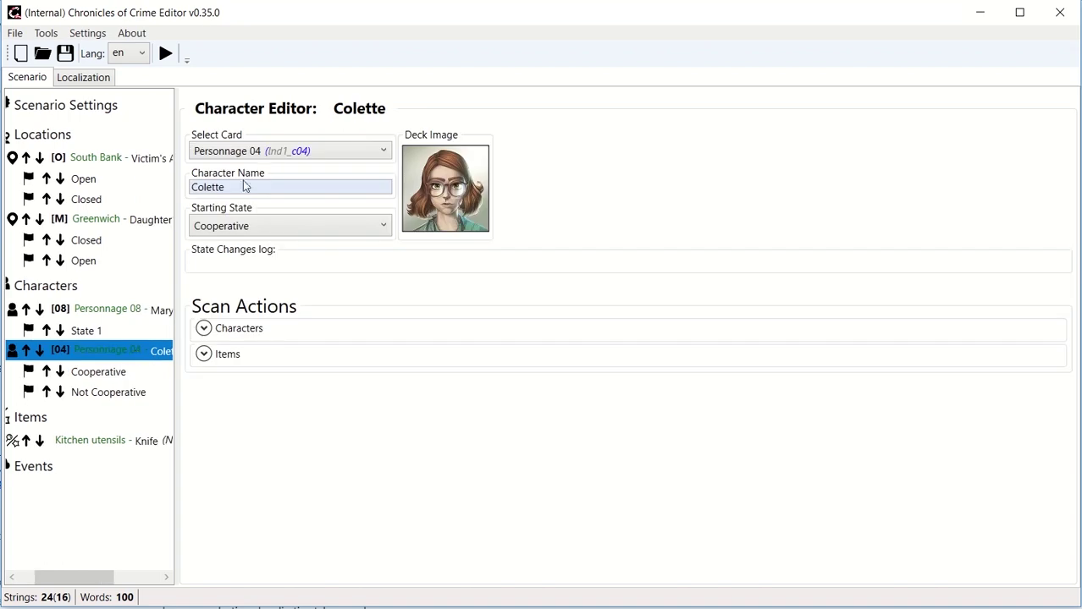
{"action": "left_click", "coordinate": [258, 226]}
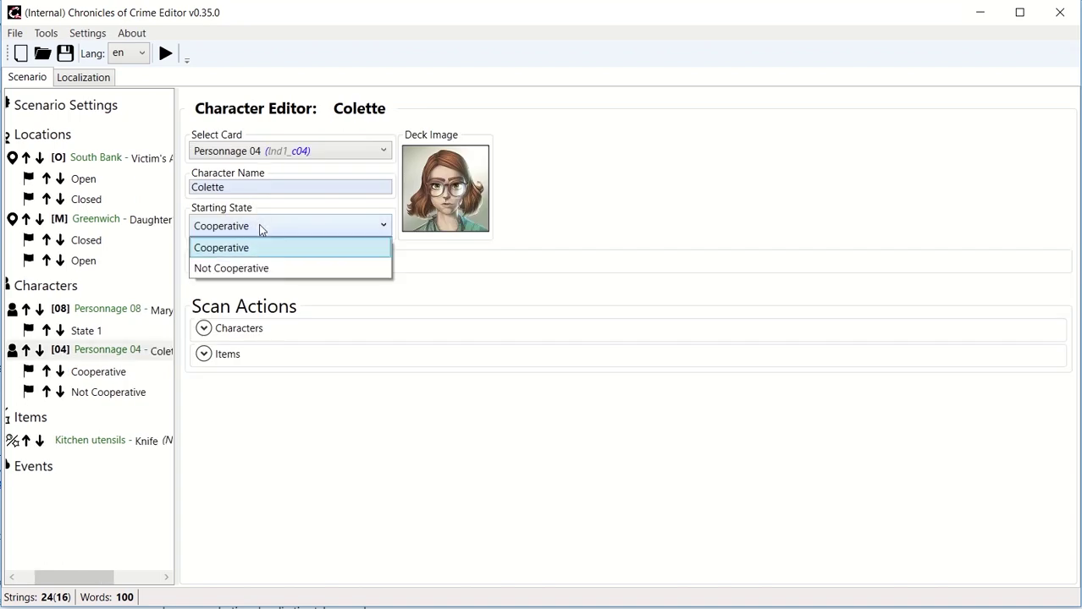
{"action": "left_click", "coordinate": [264, 269]}
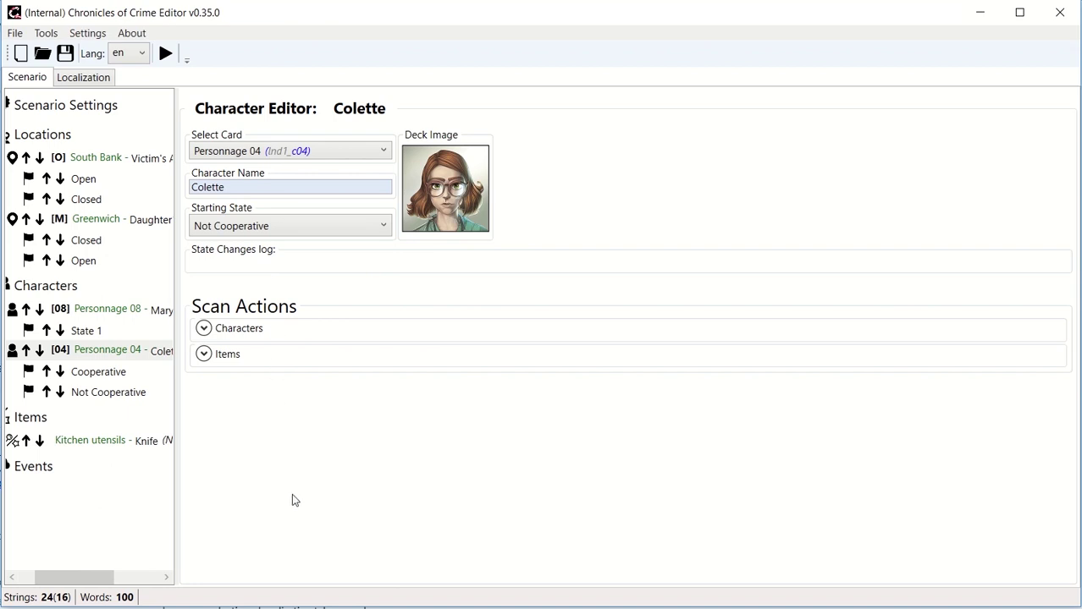
Step: Set the context mode of the Personnage 08 character's State 1 to None
{"action": "left_click", "coordinate": [106, 394]}
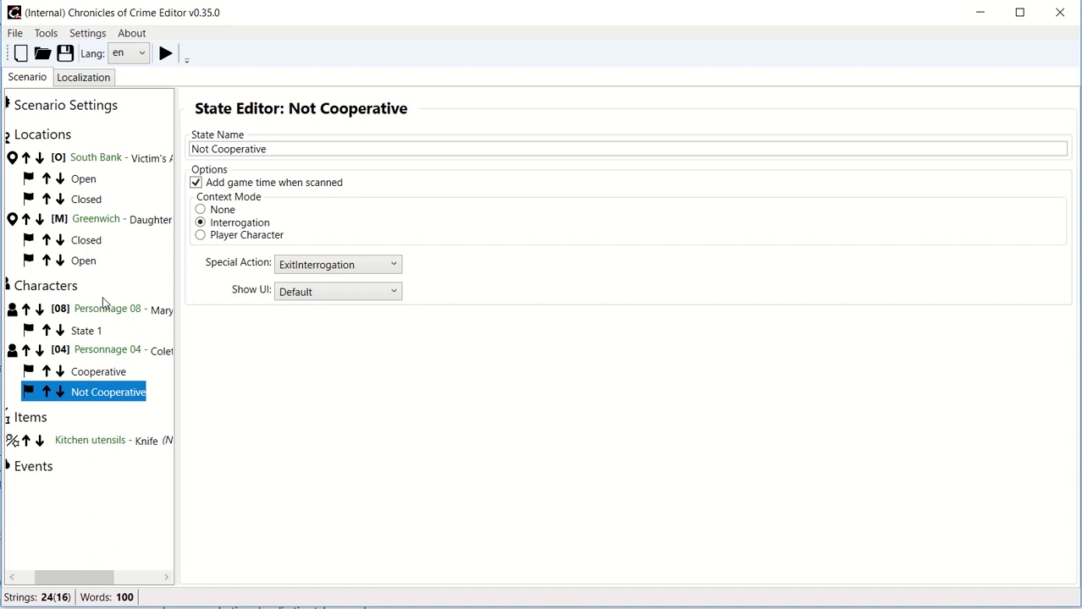
{"action": "left_click", "coordinate": [85, 331]}
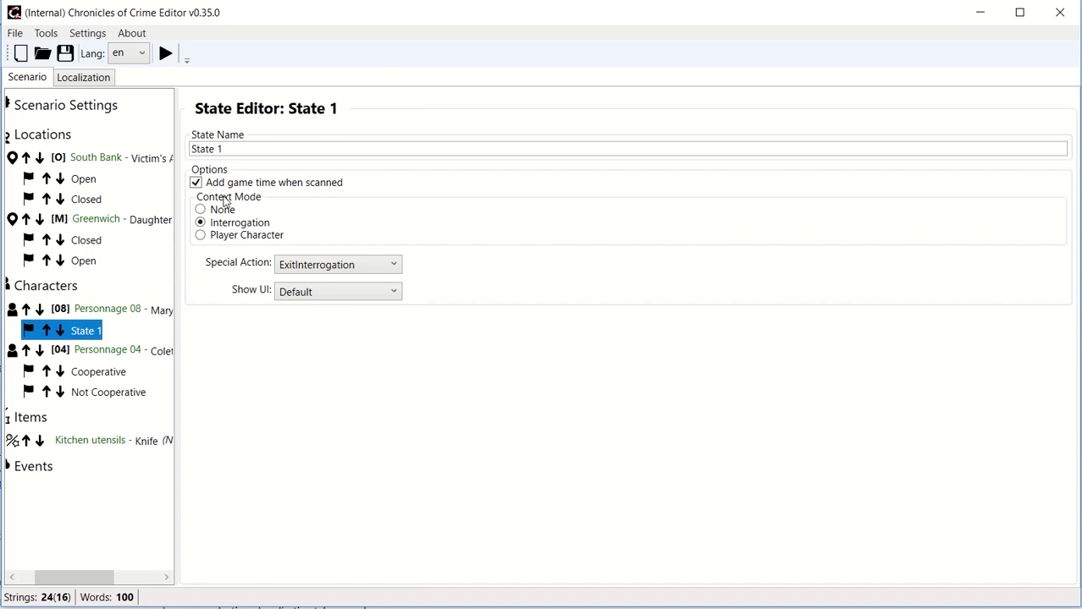
{"action": "left_click", "coordinate": [205, 211]}
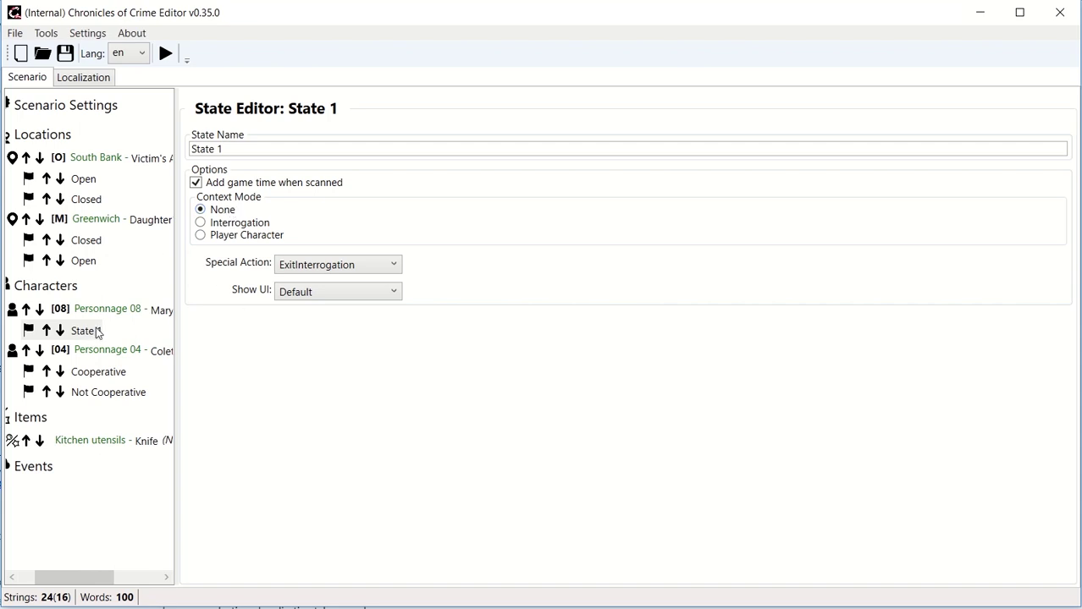
Step: Rename State 1 of the Personnage 08 character as State Dead, keeping its context mode at None
{"action": "left_click", "coordinate": [241, 149]}
{"action": "key", "text": "BackSpace"}
{"action": "type", "text": "D"}
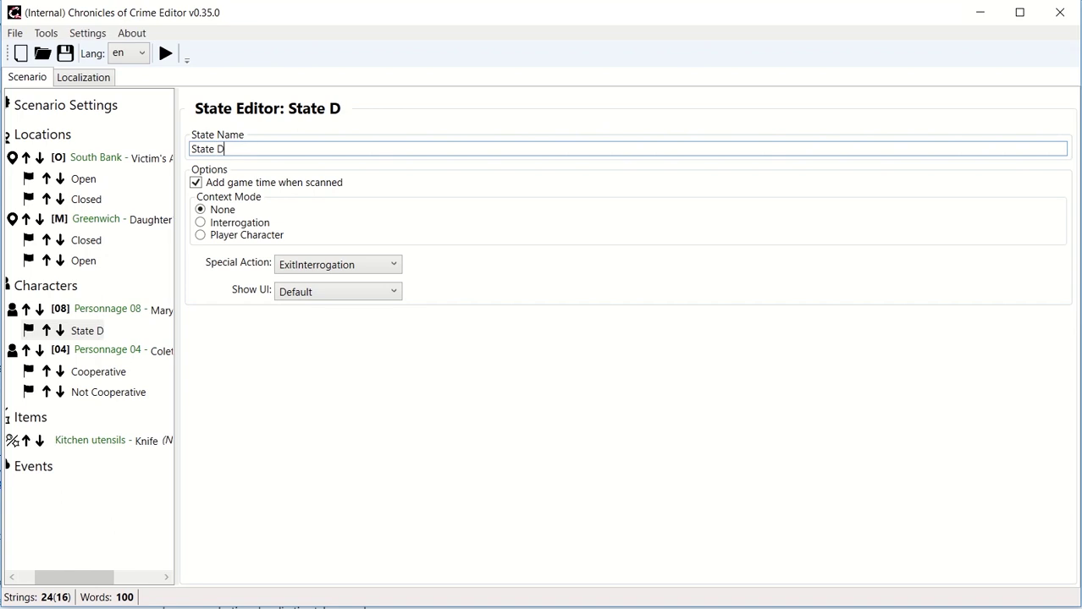
{"action": "type", "text": "ead"}
{"action": "left_click", "coordinate": [218, 212]}
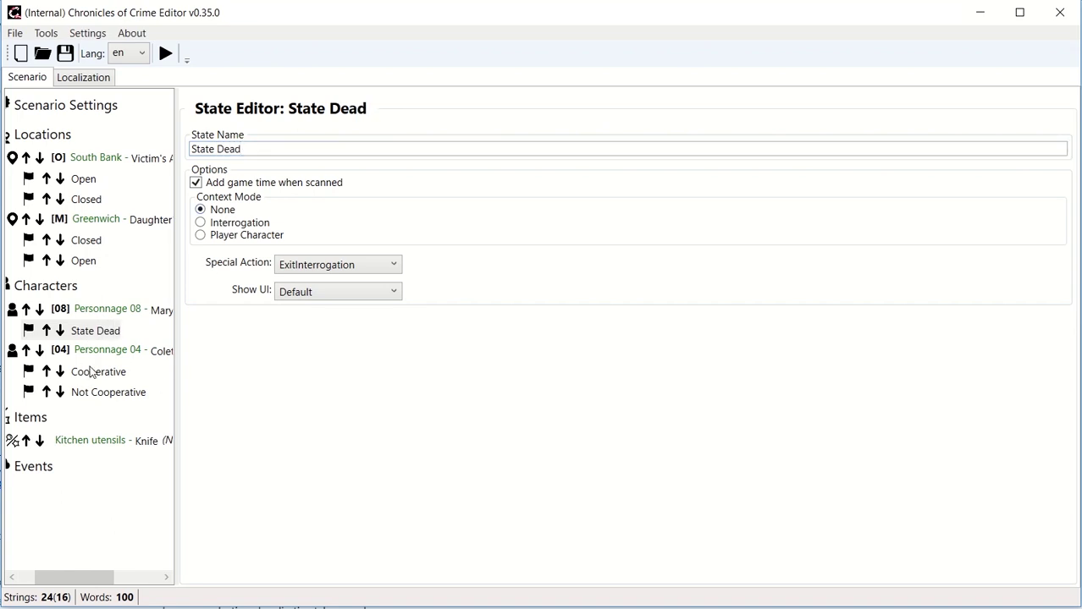
Step: Examine the special action options of Personnage 04's Not Cooperative state, keeping ExitInterrogation selected
{"action": "left_click", "coordinate": [91, 392]}
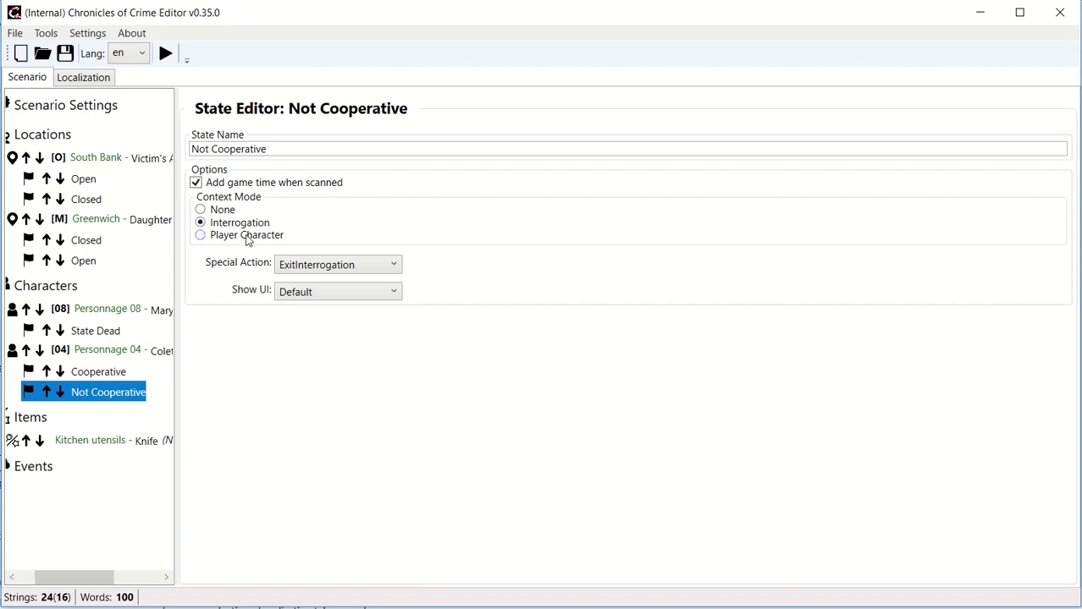
{"action": "left_click", "coordinate": [339, 269]}
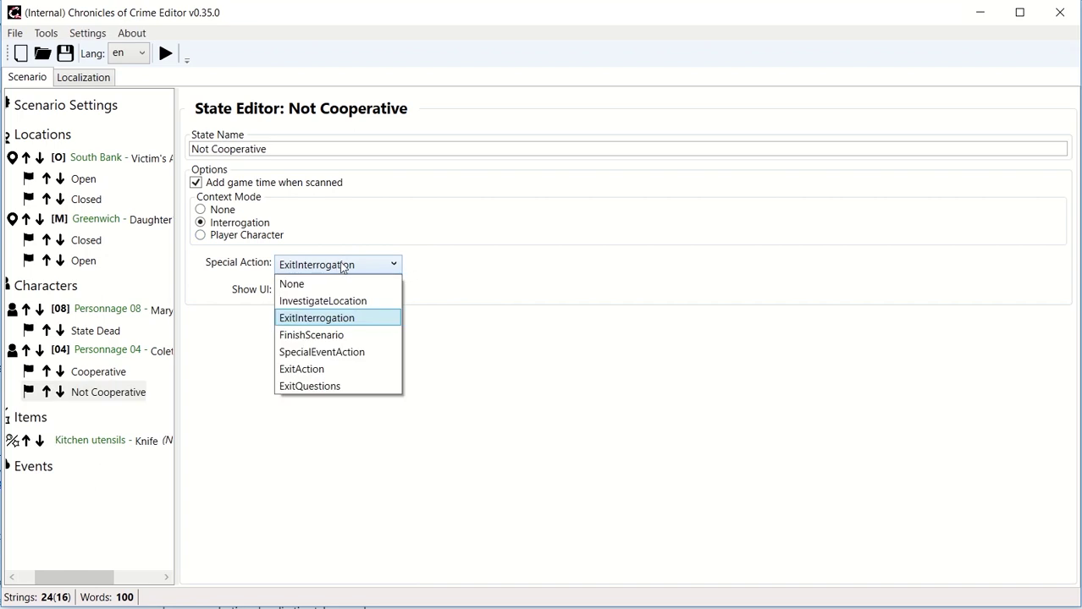
{"action": "left_click", "coordinate": [347, 323]}
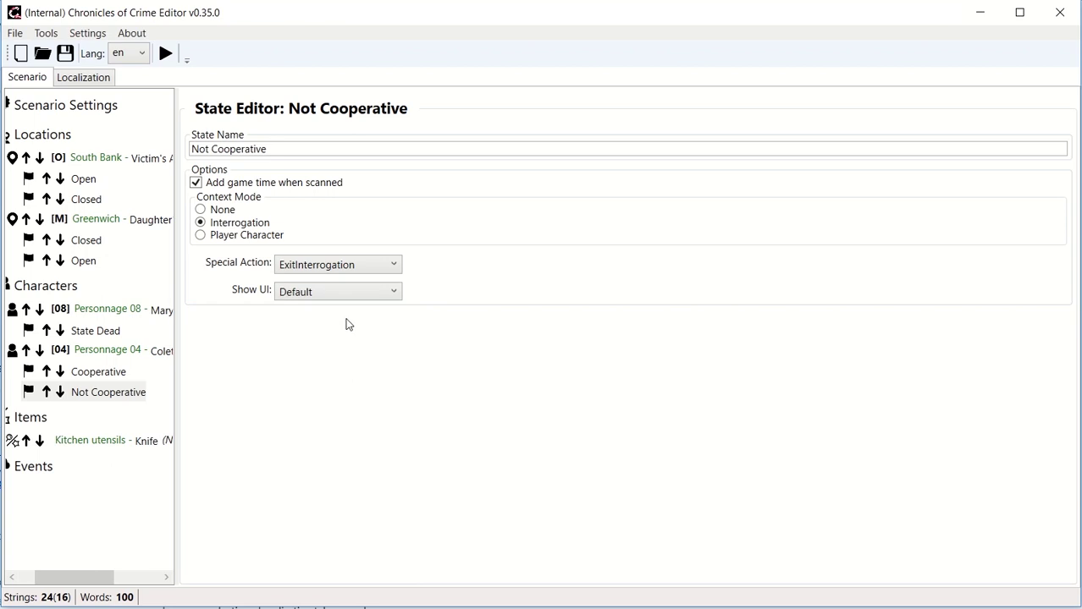
{"action": "left_click", "coordinate": [341, 266]}
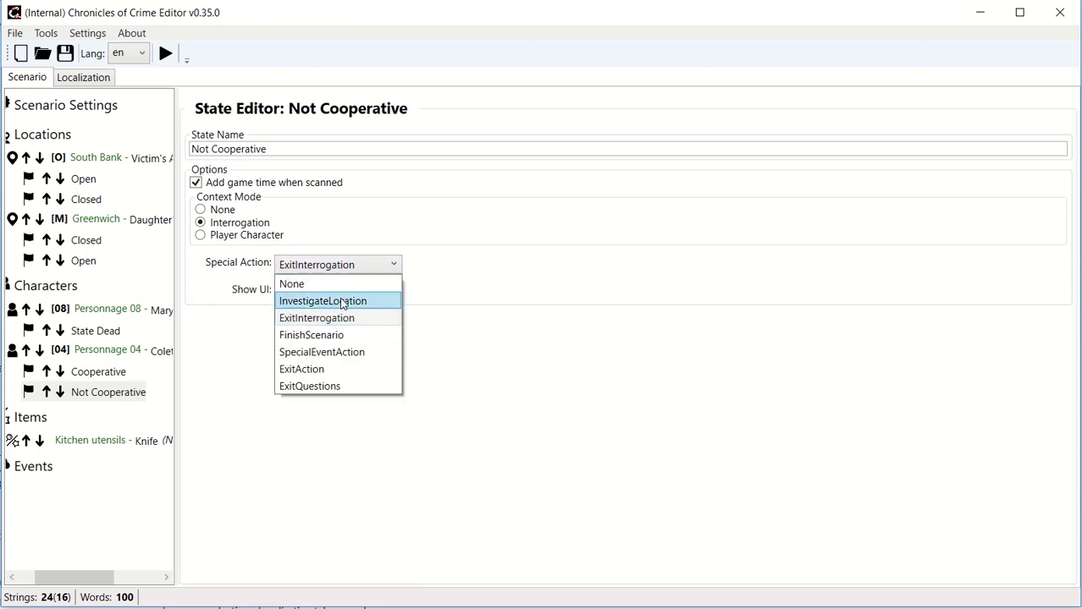
{"action": "left_click", "coordinate": [334, 322]}
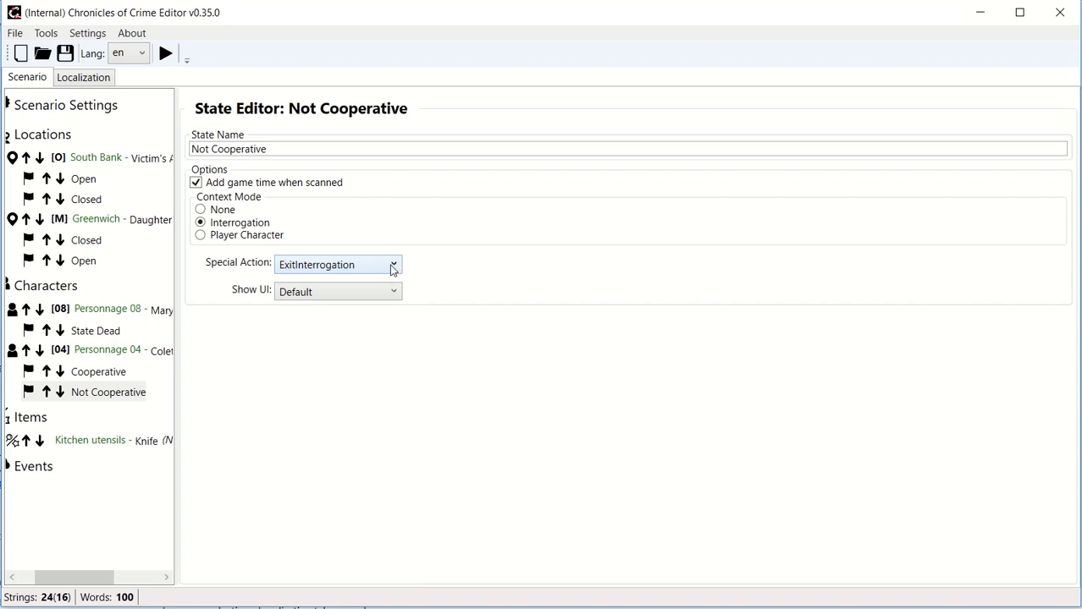
Step: Try the Interrogation option for Show UI on the Not Cooperative state and set it back to Default
{"action": "left_click", "coordinate": [319, 293]}
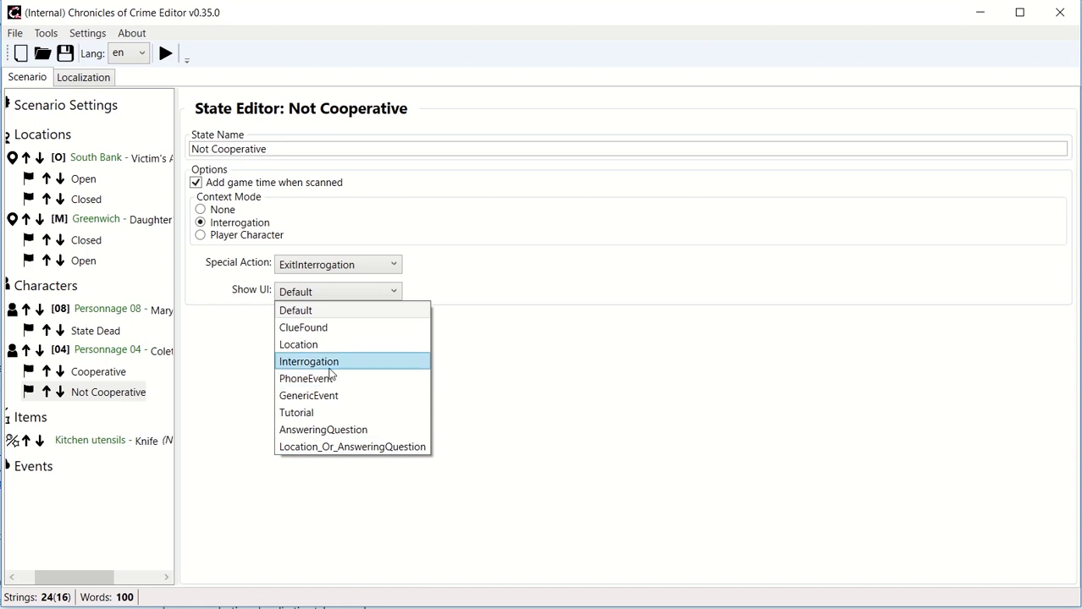
{"action": "left_click", "coordinate": [309, 293]}
{"action": "left_click", "coordinate": [308, 292]}
{"action": "left_click", "coordinate": [310, 362]}
{"action": "left_click", "coordinate": [316, 293]}
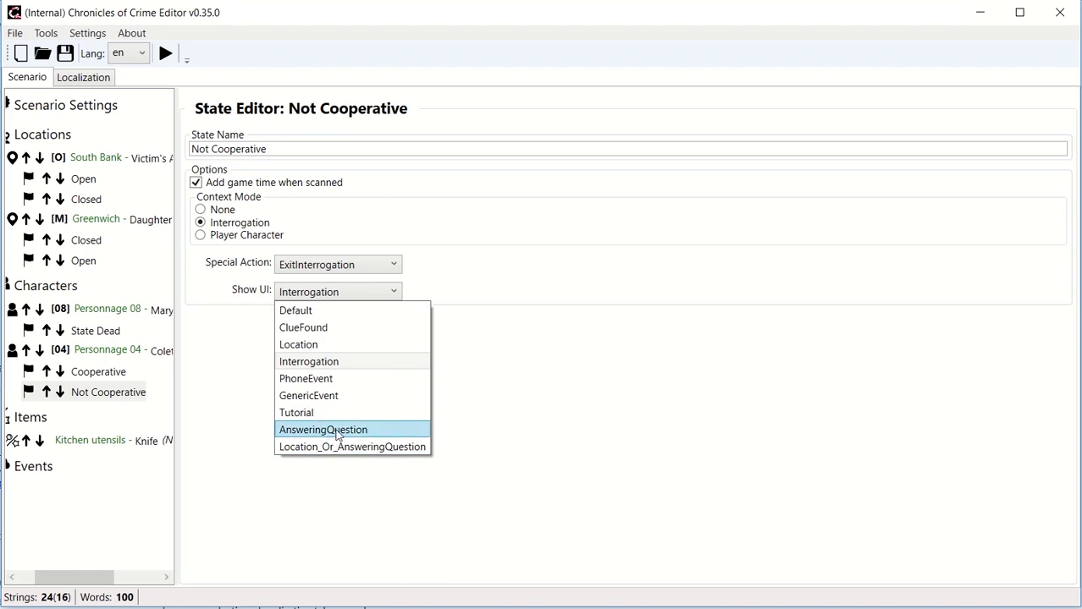
{"action": "left_click", "coordinate": [302, 312]}
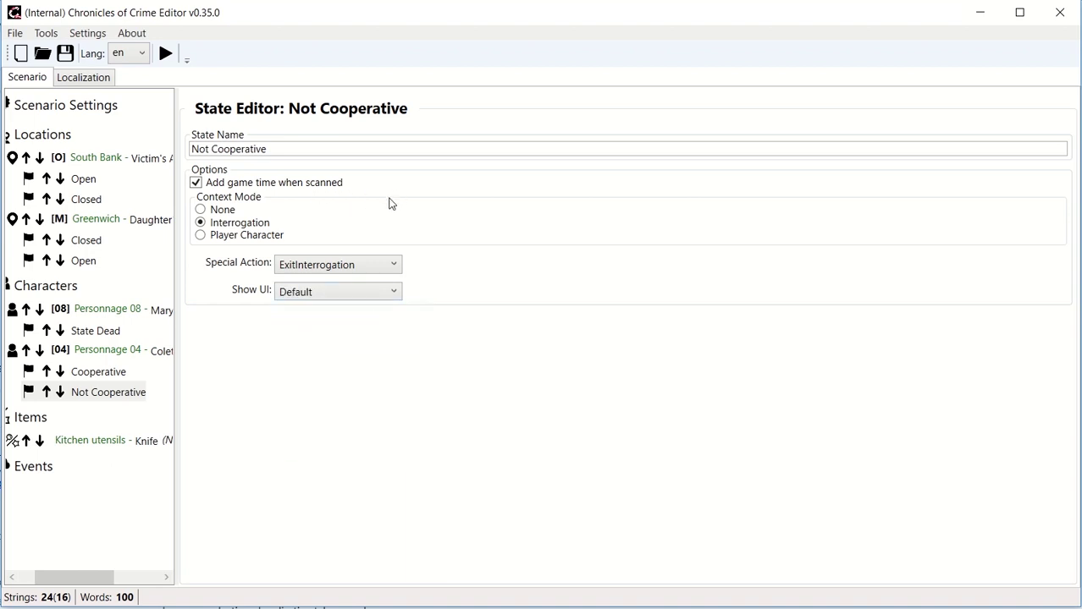
Step: In Personnage 04's scan action for the Personnage 08 character, restrict Personnage 04's state condition to Not Cooperative
{"action": "left_click", "coordinate": [104, 373]}
{"action": "left_click", "coordinate": [101, 394]}
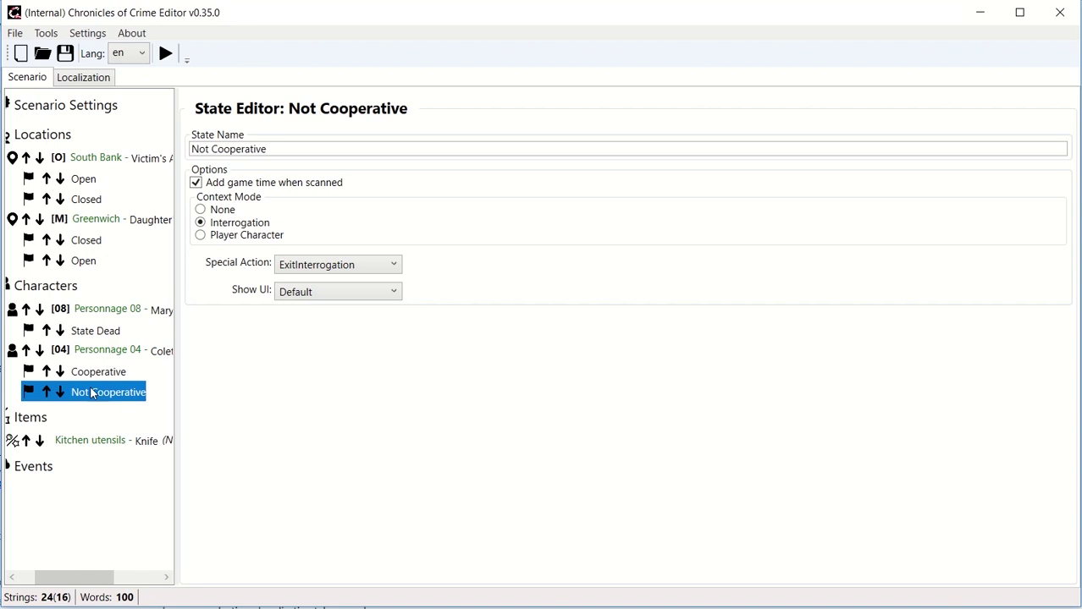
{"action": "left_click", "coordinate": [87, 377]}
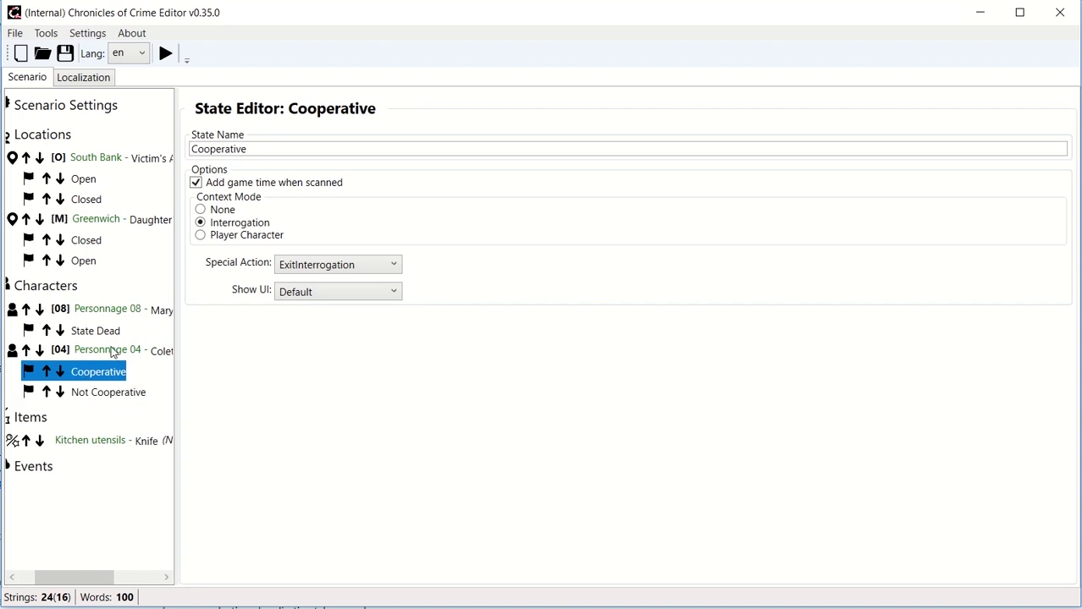
{"action": "left_click", "coordinate": [112, 351]}
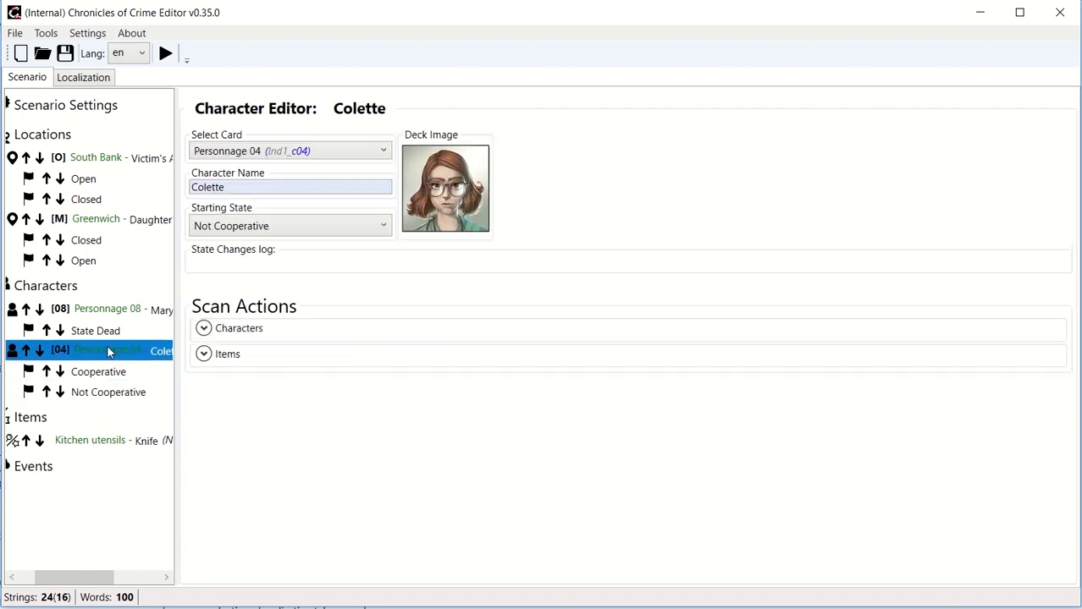
{"action": "left_click", "coordinate": [204, 329]}
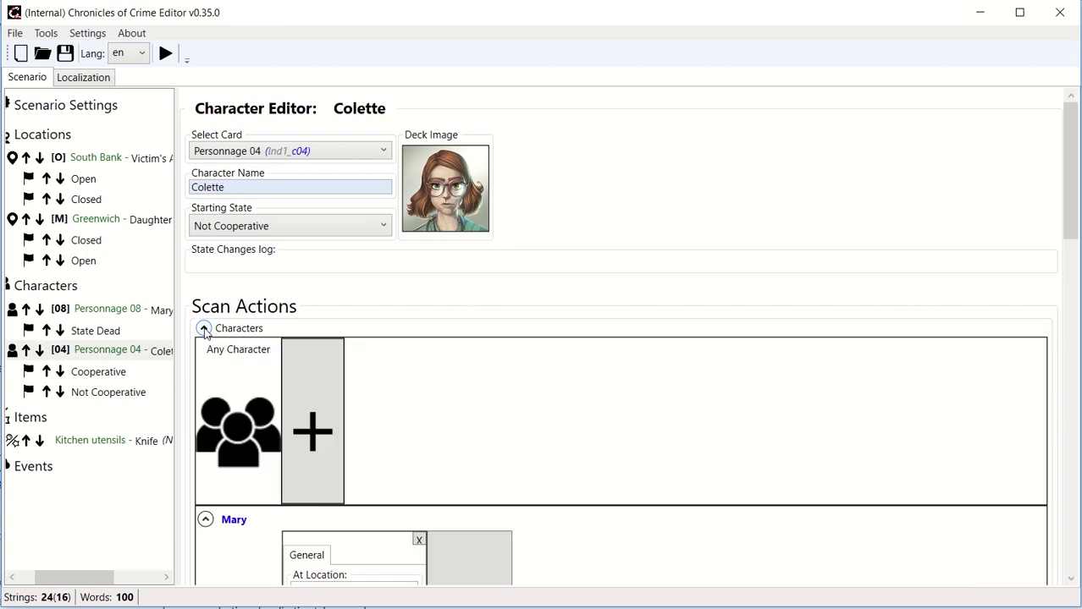
{"action": "scroll", "coordinate": [252, 449], "scroll_direction": "down", "scroll_amount": 3}
{"action": "scroll", "coordinate": [252, 449], "scroll_direction": "down", "scroll_amount": 3}
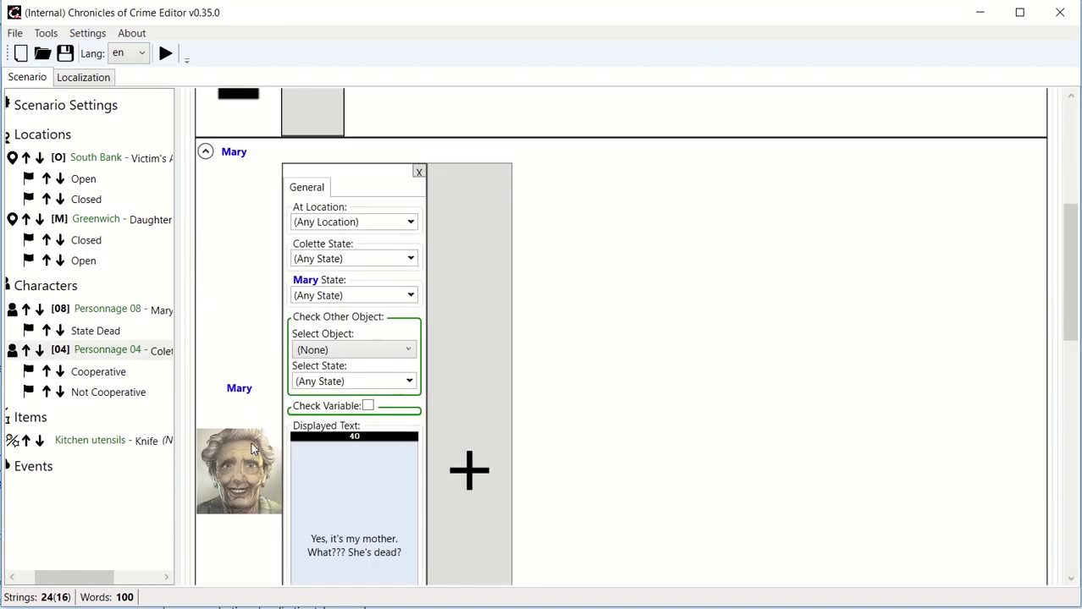
{"action": "scroll", "coordinate": [251, 442], "scroll_direction": "down", "scroll_amount": 1}
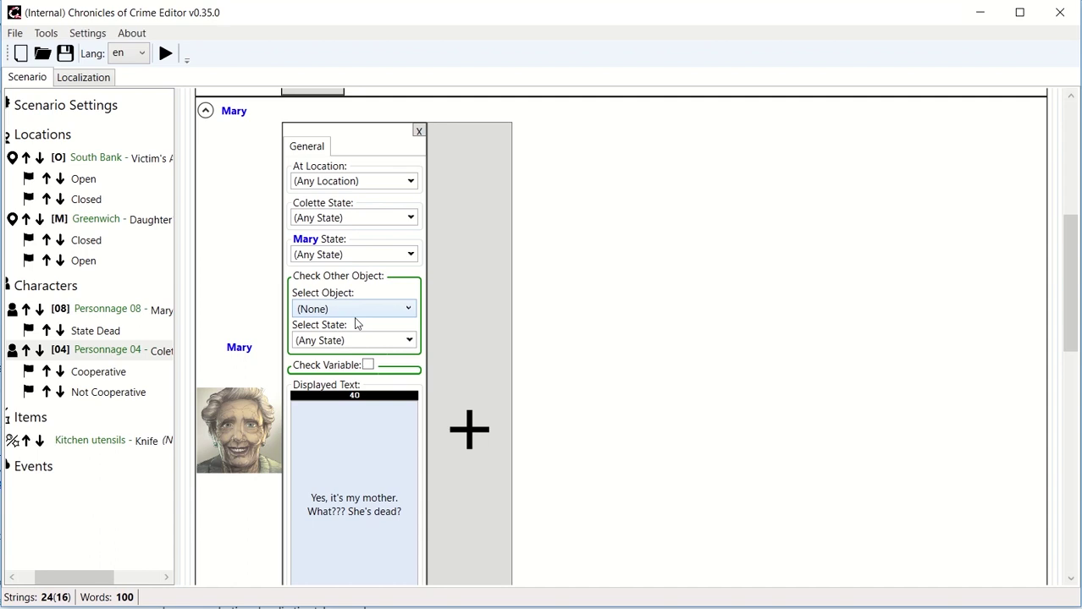
{"action": "left_click", "coordinate": [334, 219]}
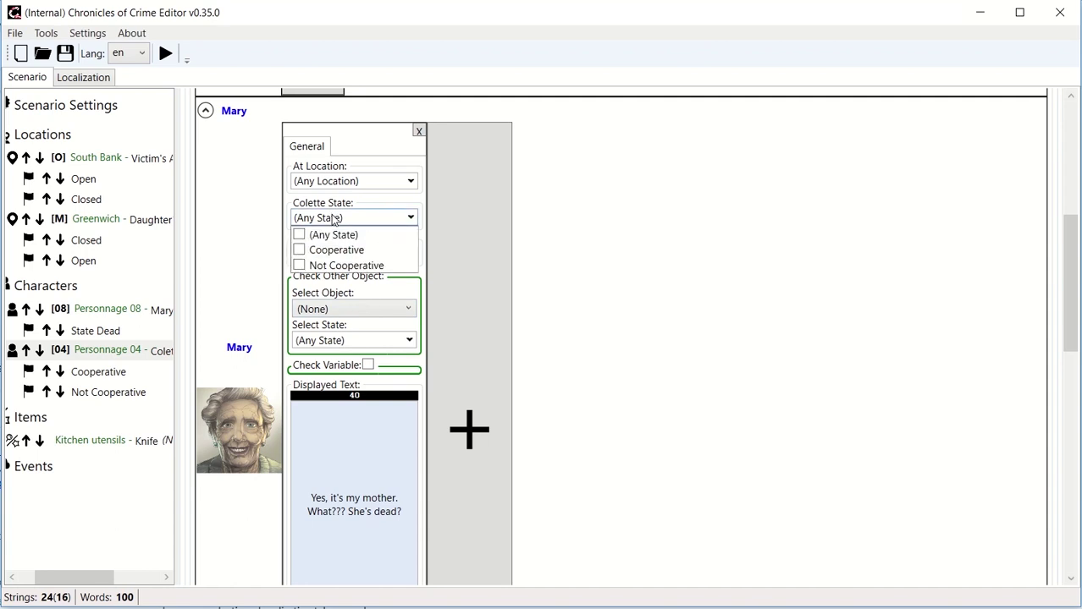
{"action": "left_click", "coordinate": [300, 266]}
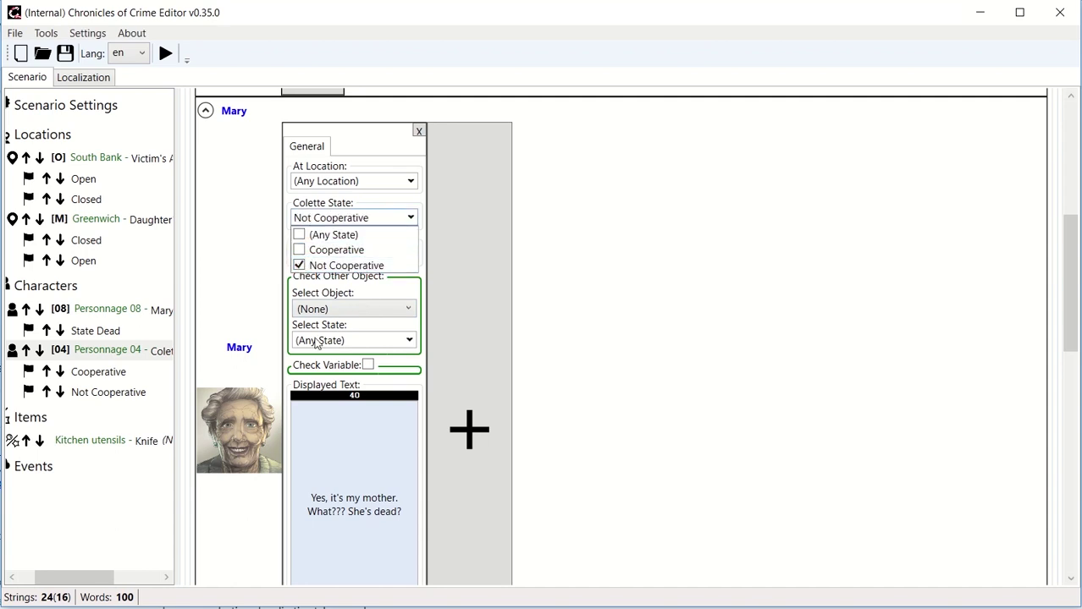
Step: Add the line "I have no idea what is going on." to the end of that scan action's displayed text
{"action": "left_click", "coordinate": [342, 448]}
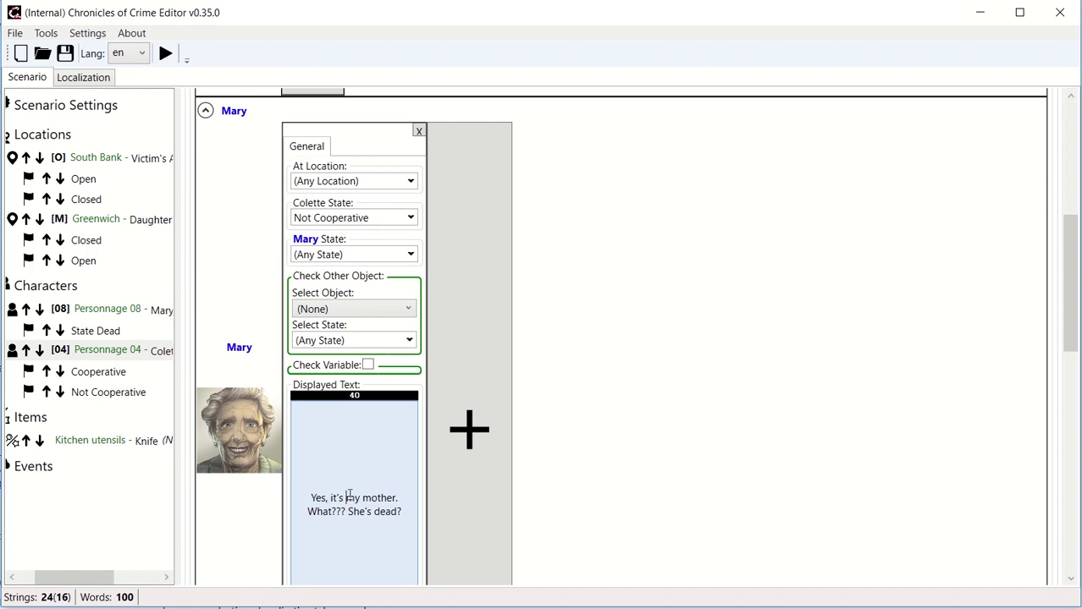
{"action": "key", "text": "Return"}
{"action": "type", "text": "I ha"}
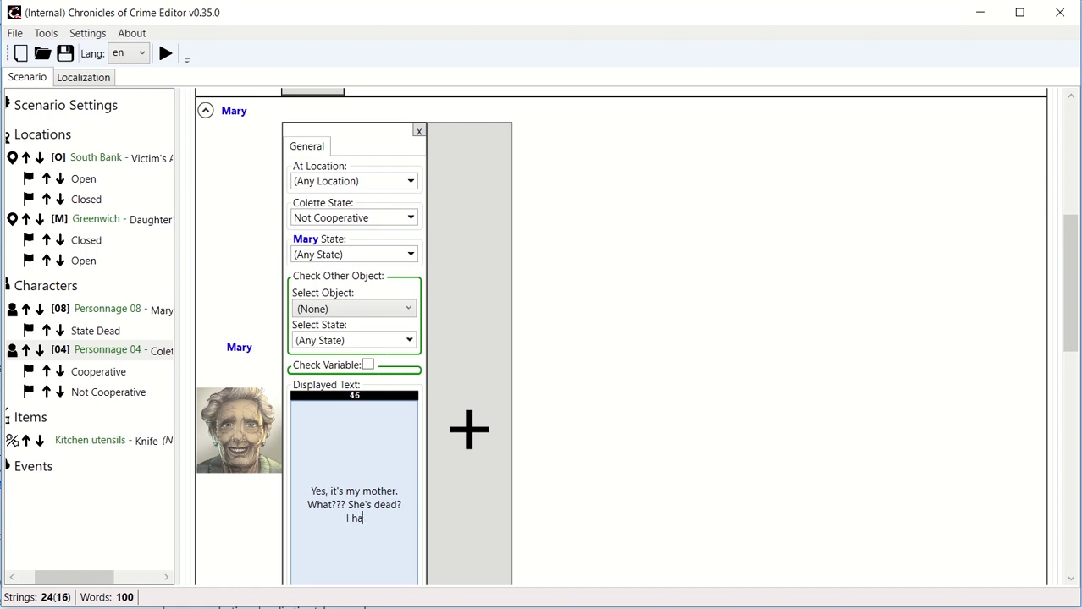
{"action": "type", "text": "ve no idea what is going o"}
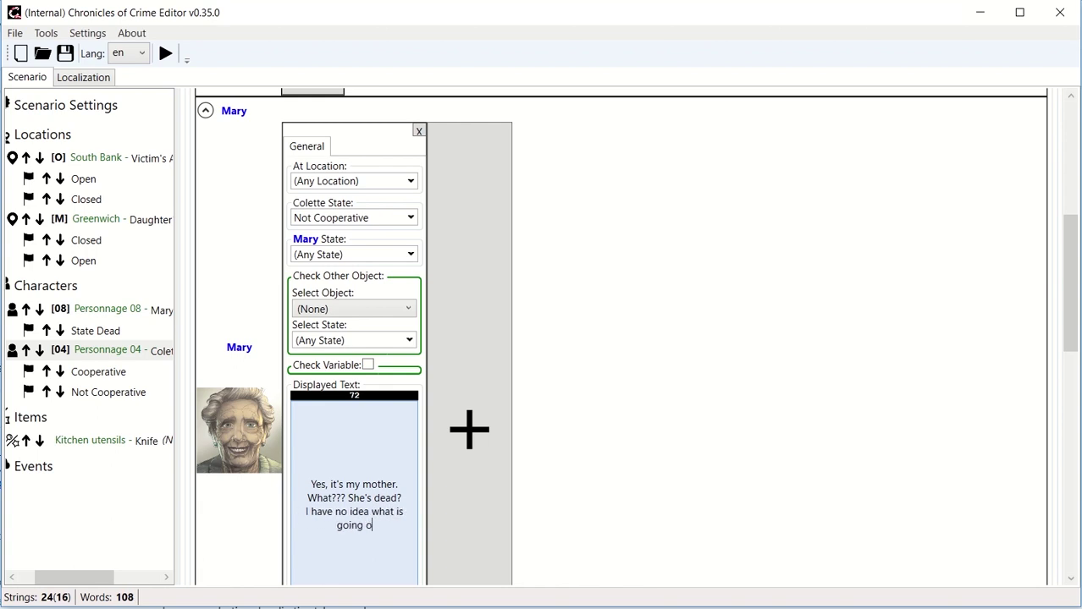
{"action": "type", "text": "n."}
Step: Collapse the scan action sections of both characters in Personnage 04's editor
{"action": "left_click_drag", "start_coordinate": [89, 581], "coordinate": [65, 581]}
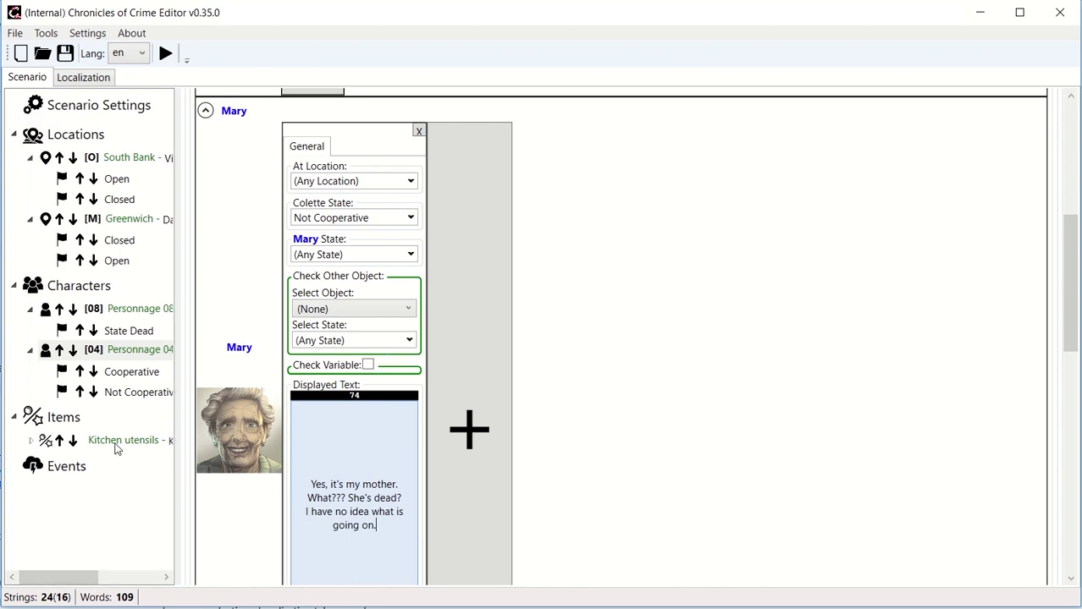
{"action": "left_click", "coordinate": [127, 351]}
{"action": "left_click", "coordinate": [208, 113]}
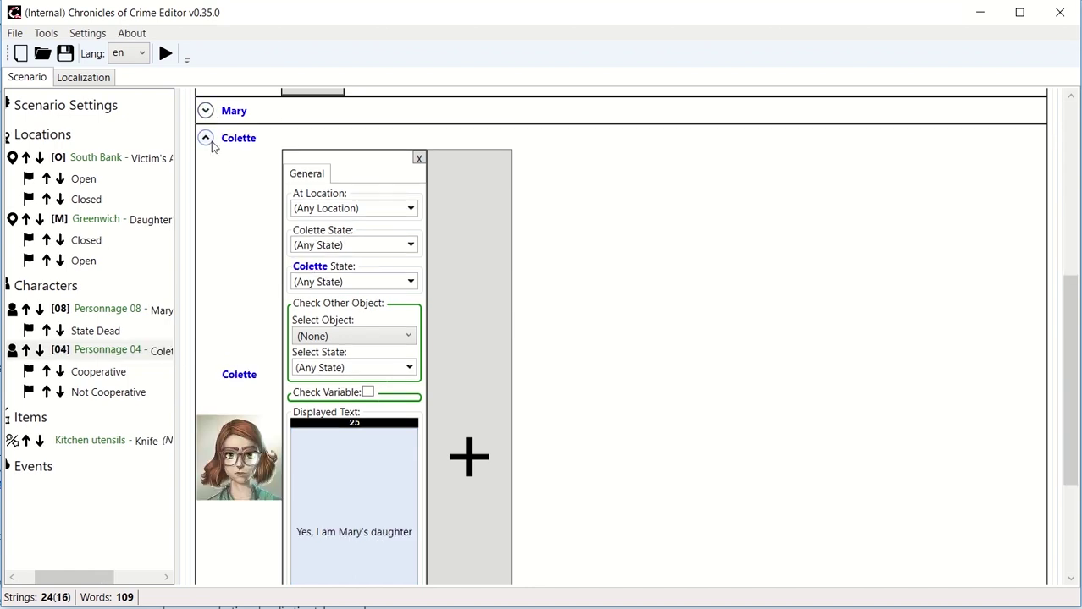
{"action": "left_click", "coordinate": [212, 142]}
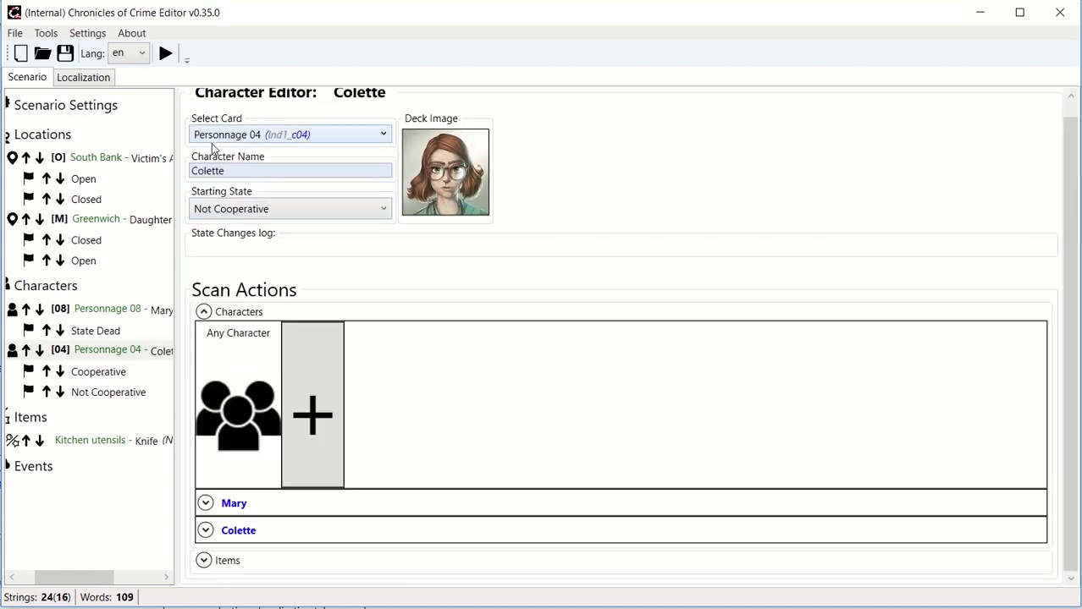
Step: In Personnage 04's Knife scan action, replace the displayed text's ending with "What? My DNA is on it? Ok ... I will tell you the truth."
{"action": "left_click", "coordinate": [205, 561]}
{"action": "scroll", "coordinate": [322, 551], "scroll_direction": "down", "scroll_amount": 6}
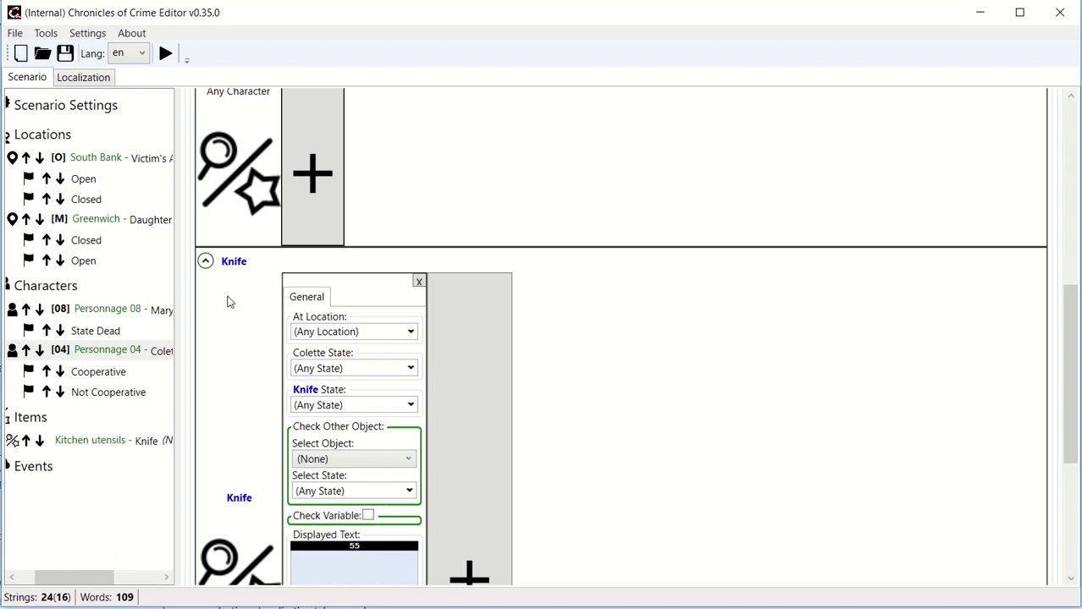
{"action": "scroll", "coordinate": [229, 301], "scroll_direction": "down", "scroll_amount": 3}
{"action": "scroll", "coordinate": [229, 301], "scroll_direction": "up", "scroll_amount": 3}
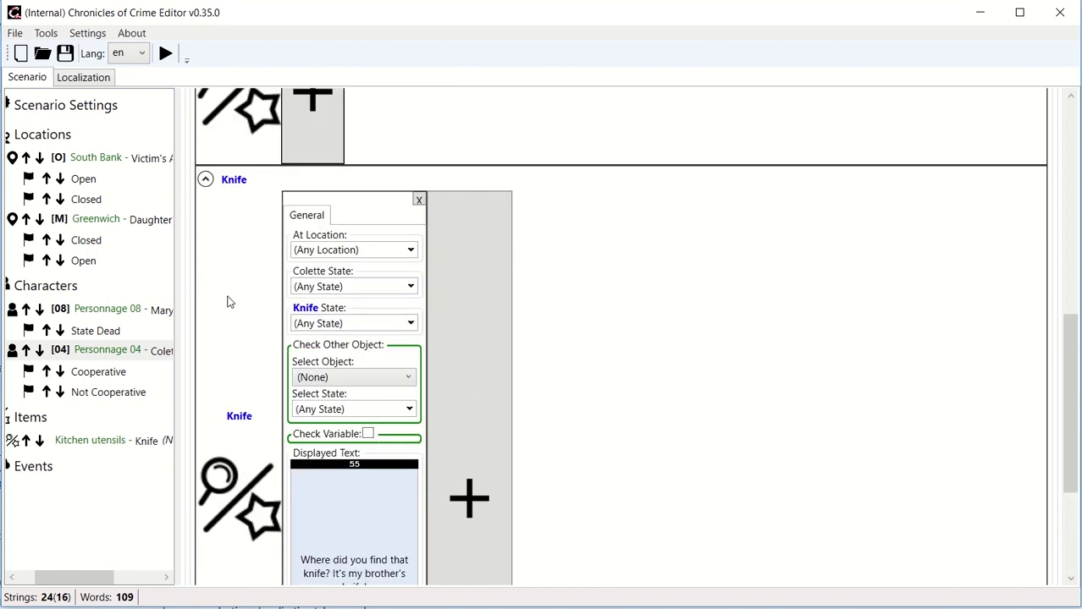
{"action": "scroll", "coordinate": [229, 301], "scroll_direction": "down", "scroll_amount": 2}
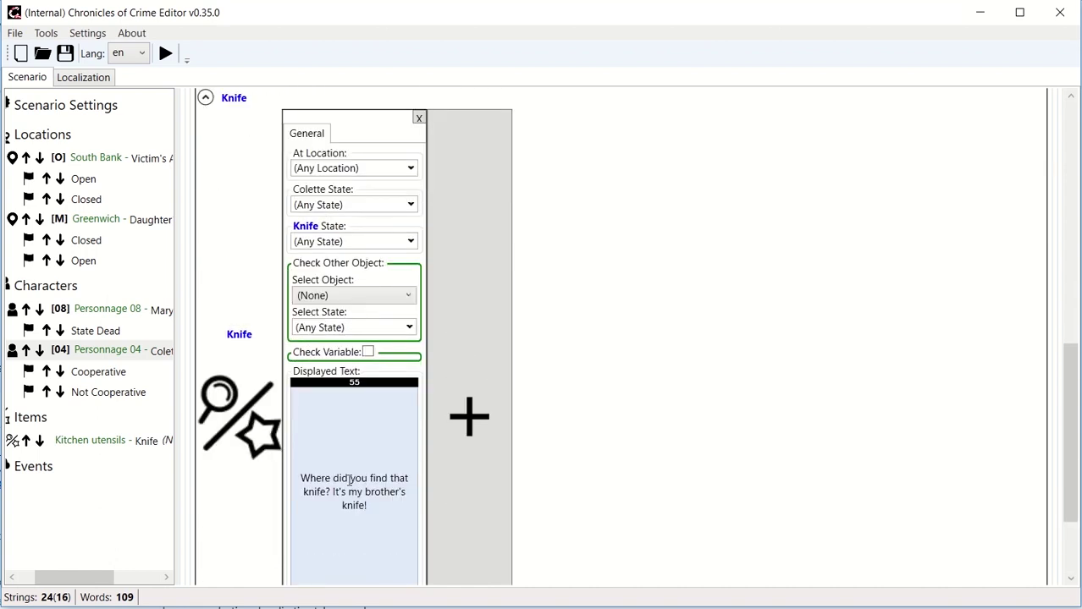
{"action": "left_click_drag", "start_coordinate": [331, 491], "coordinate": [417, 531]}
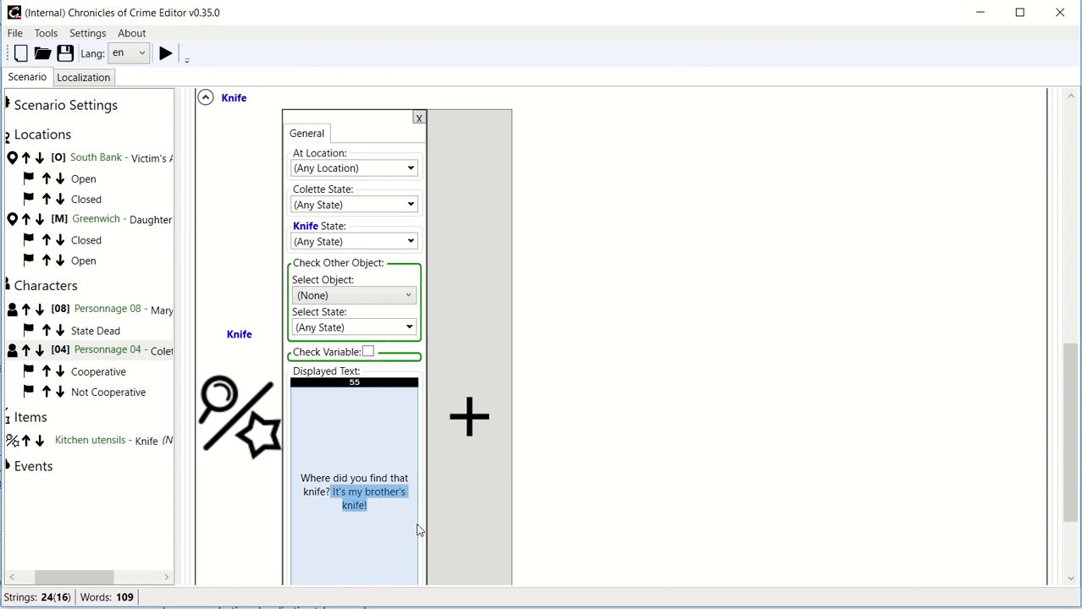
{"action": "key", "text": "BackSpace"}
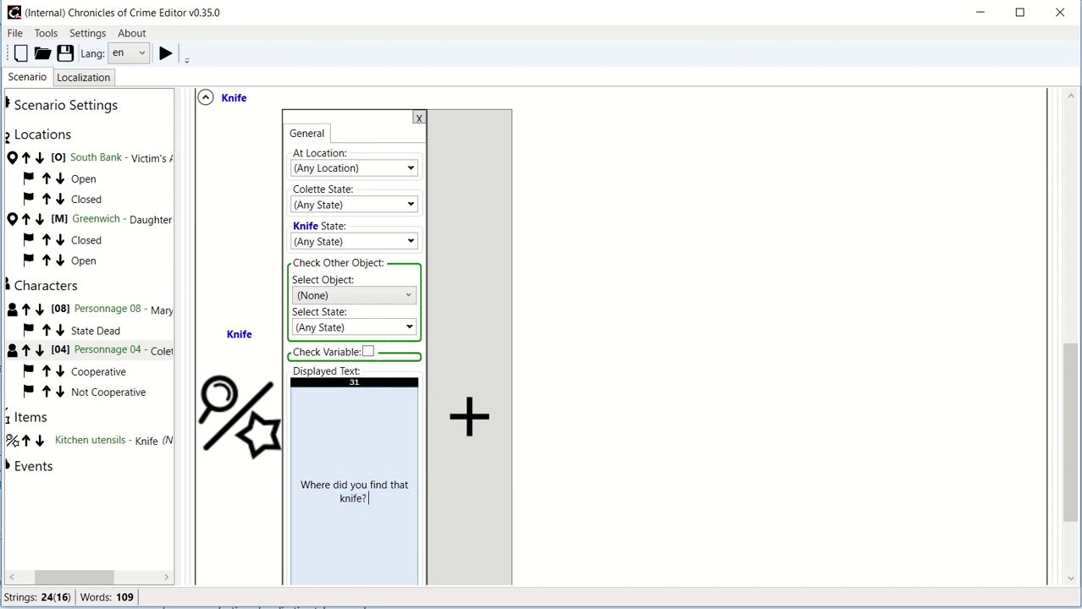
{"action": "type", "text": "What? My DNA is on it? Ok"}
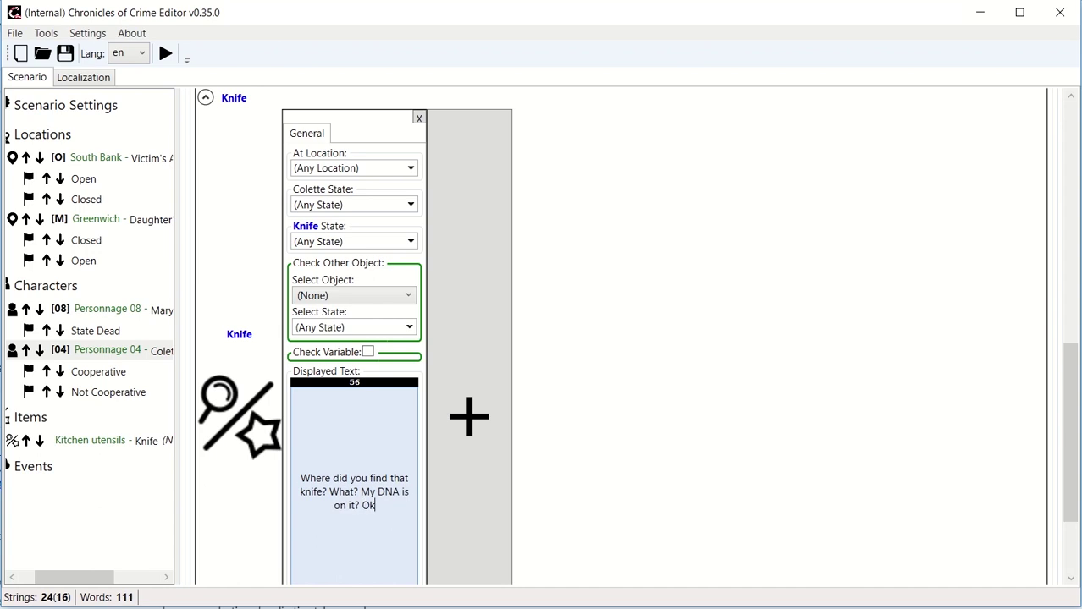
{"action": "type", "text": "... I will tell you t"}
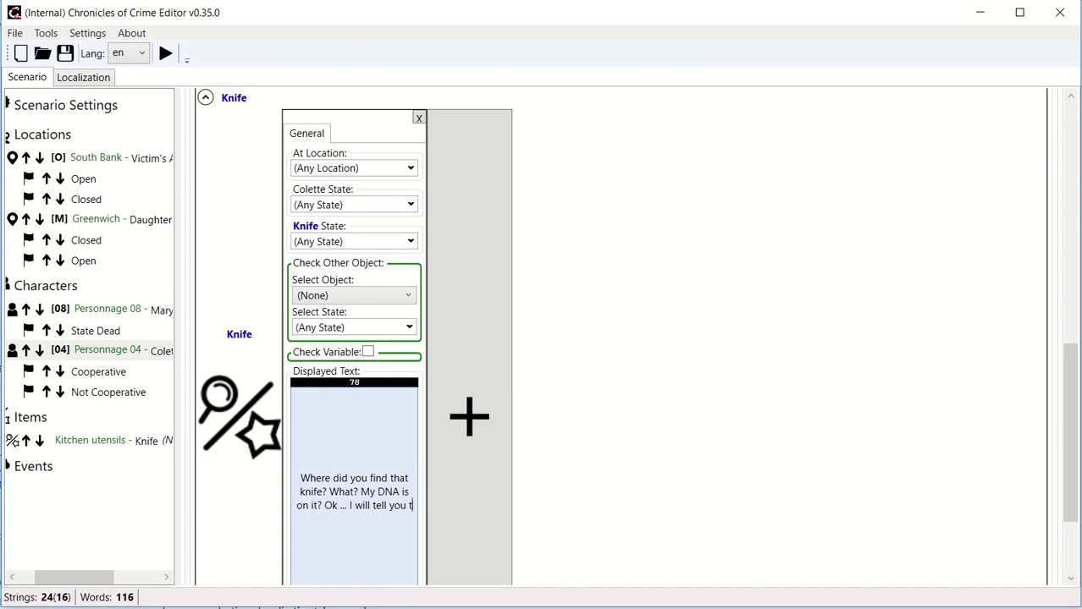
{"action": "type", "text": "he truth."}
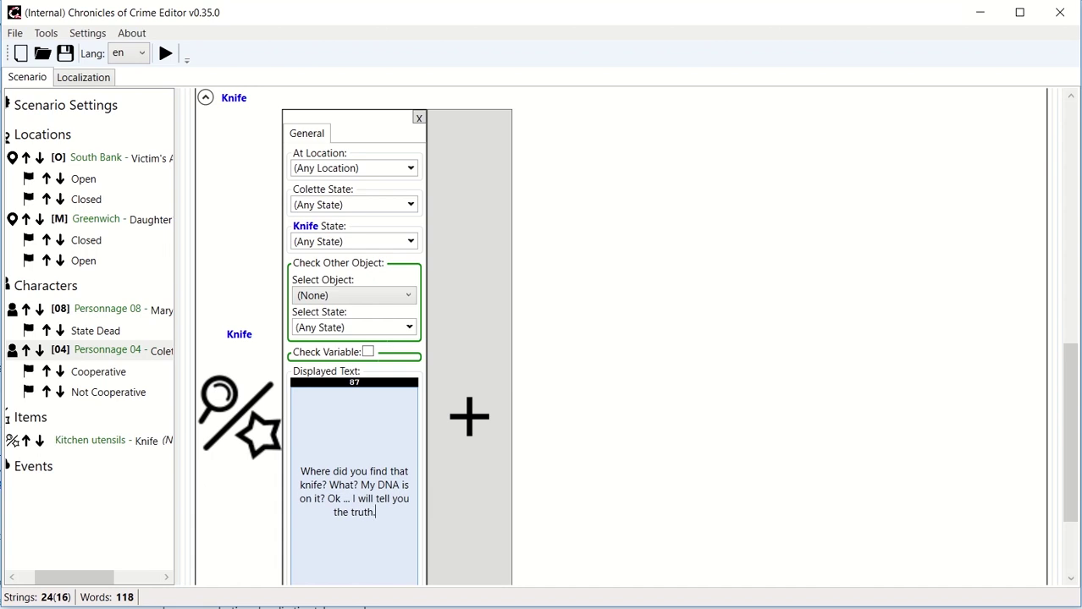
Step: Add a state change to the Knife scan action that switches Personnage 04 from Not Cooperative to Cooperative
{"action": "scroll", "coordinate": [418, 530], "scroll_direction": "down", "scroll_amount": 3}
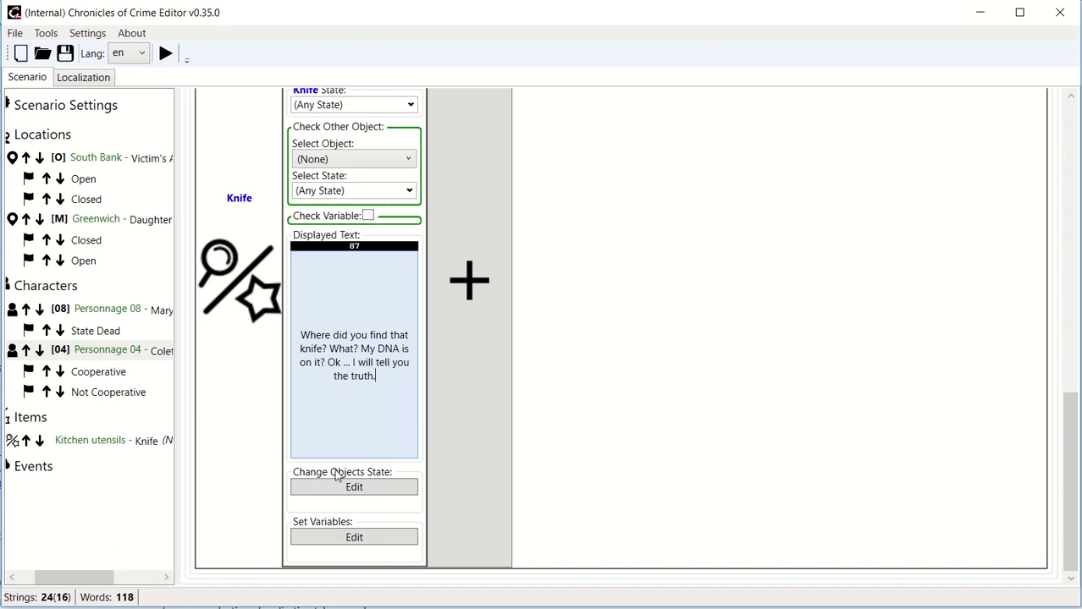
{"action": "left_click", "coordinate": [385, 489]}
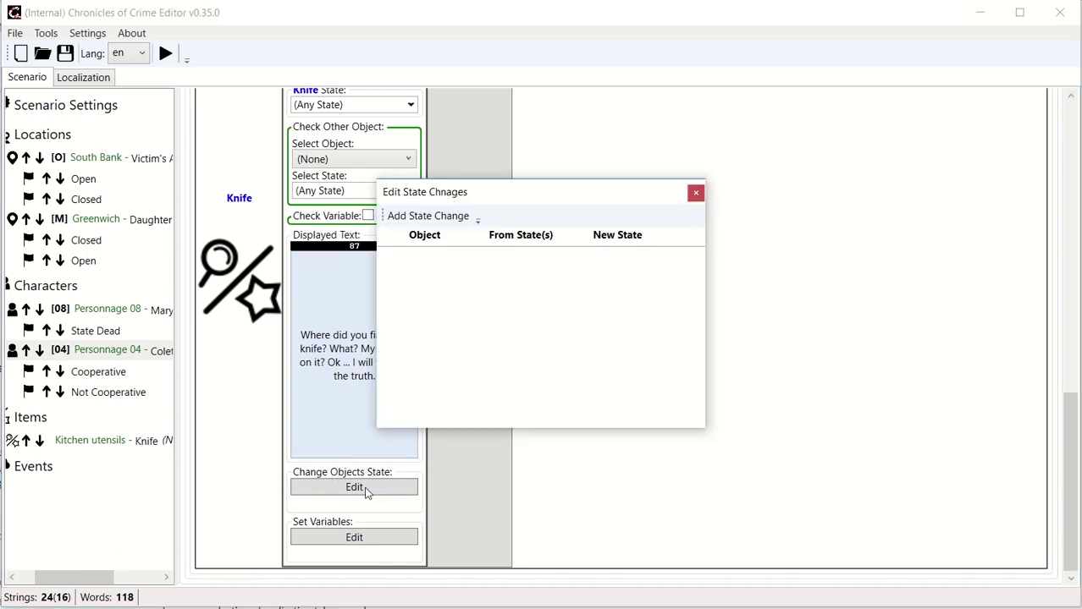
{"action": "left_click", "coordinate": [434, 218]}
{"action": "left_click", "coordinate": [462, 257]}
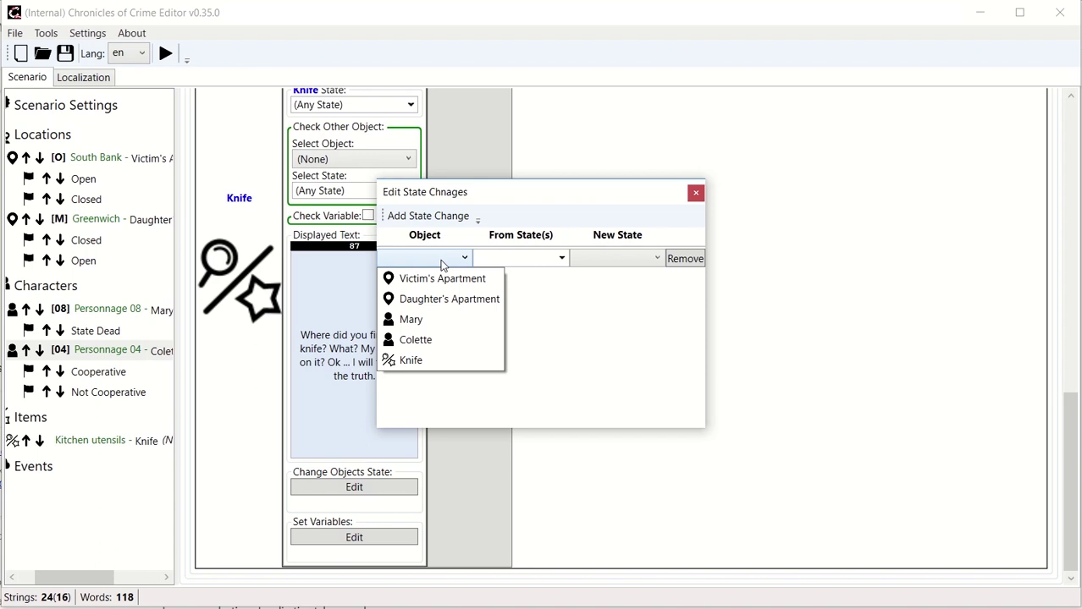
{"action": "left_click", "coordinate": [416, 341]}
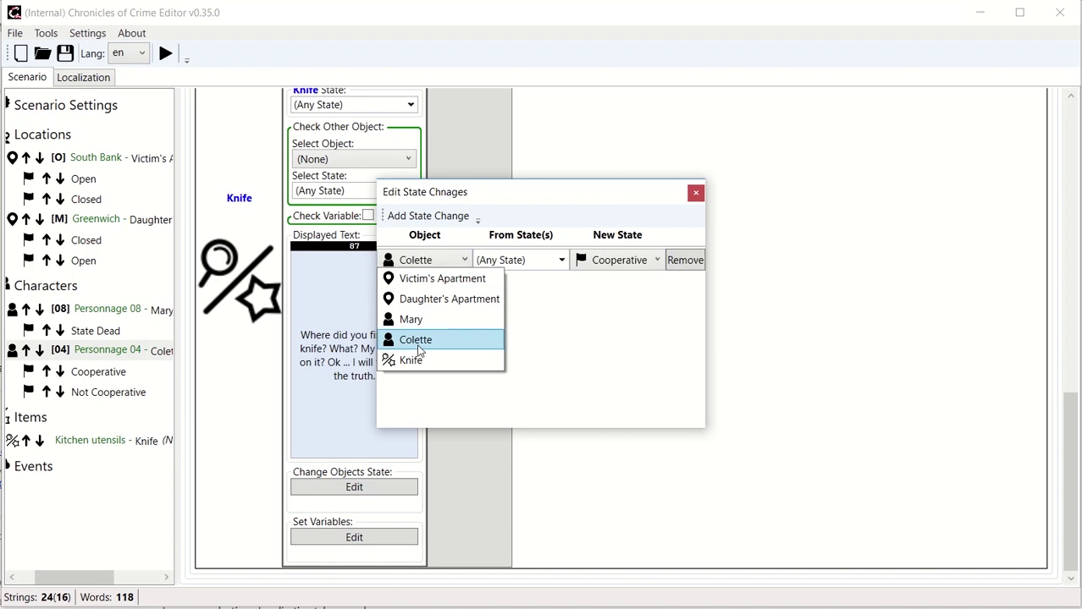
{"action": "left_click", "coordinate": [555, 259]}
{"action": "left_click", "coordinate": [482, 314]}
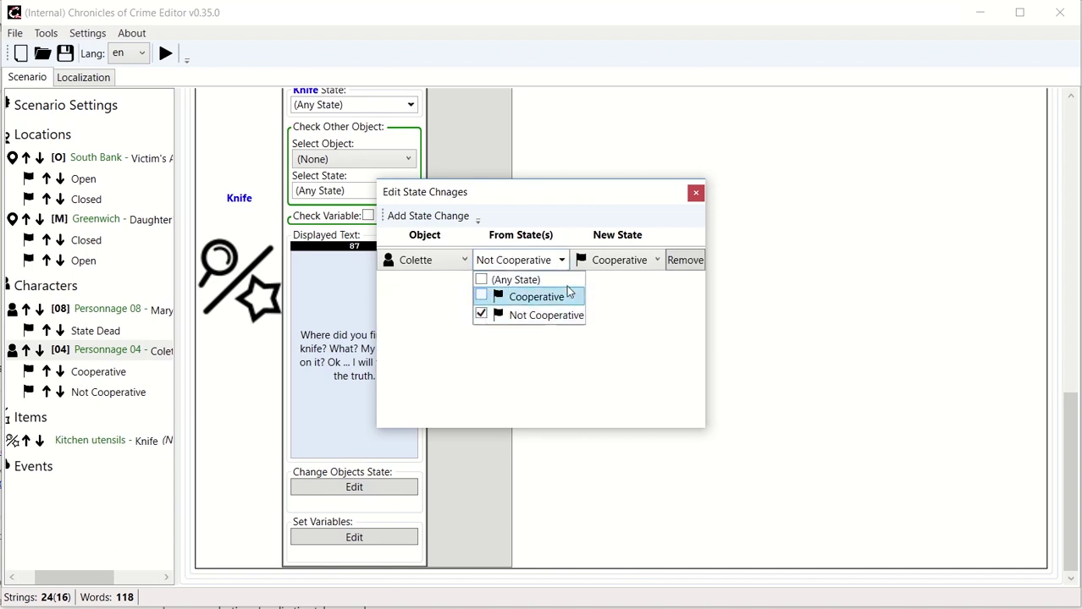
{"action": "left_click", "coordinate": [610, 260]}
{"action": "left_click", "coordinate": [594, 284]}
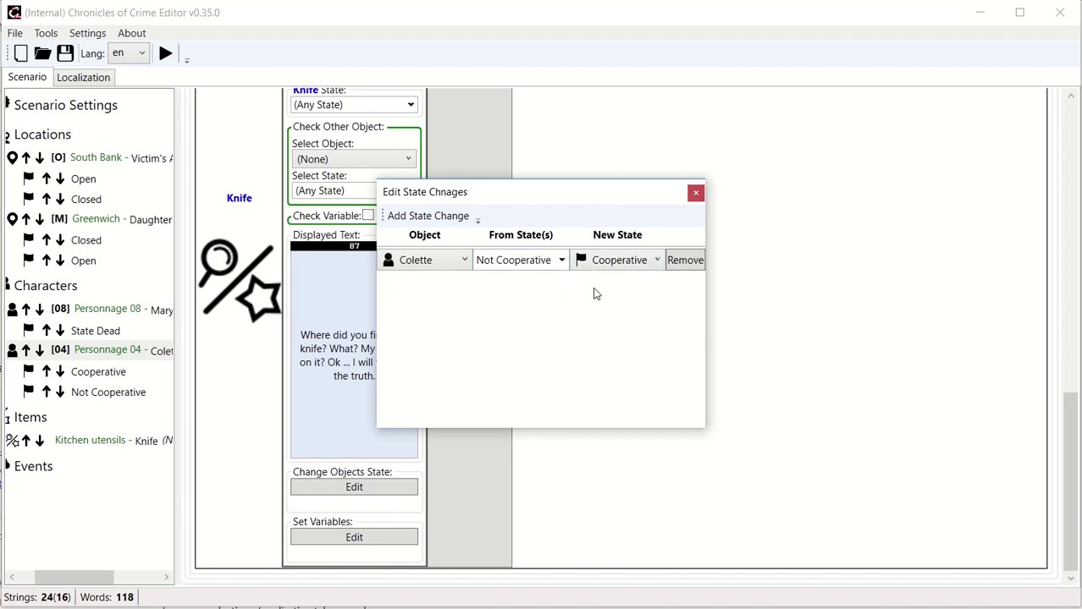
{"action": "left_click", "coordinate": [696, 193]}
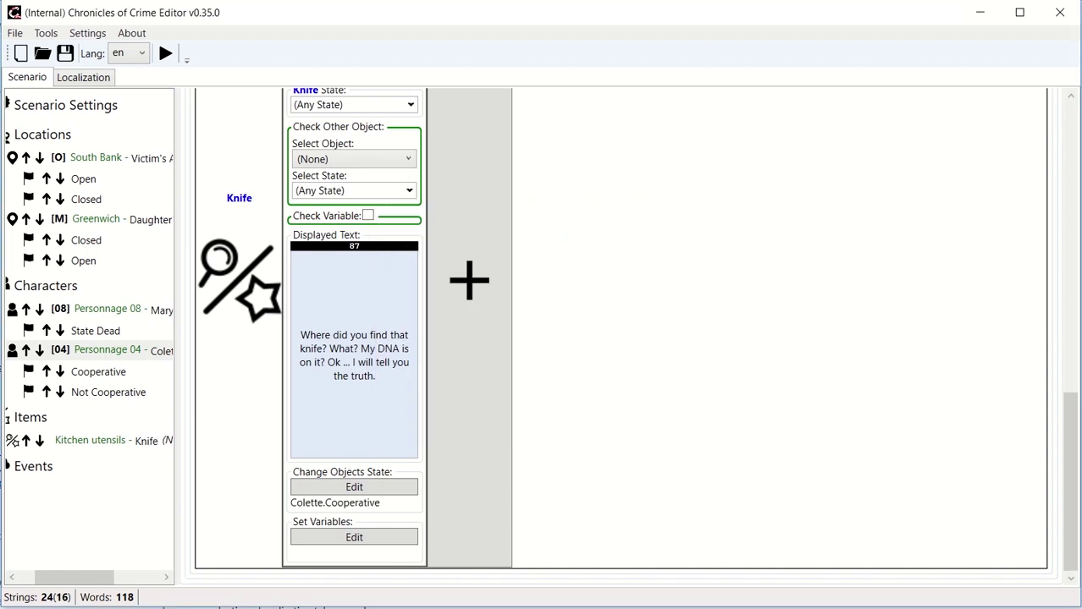
Step: Add a second scan action for the Personnage 08 character in Personnage 04's editor, restricted to Personnage 04's Cooperative state
{"action": "scroll", "coordinate": [244, 340], "scroll_direction": "up", "scroll_amount": 15}
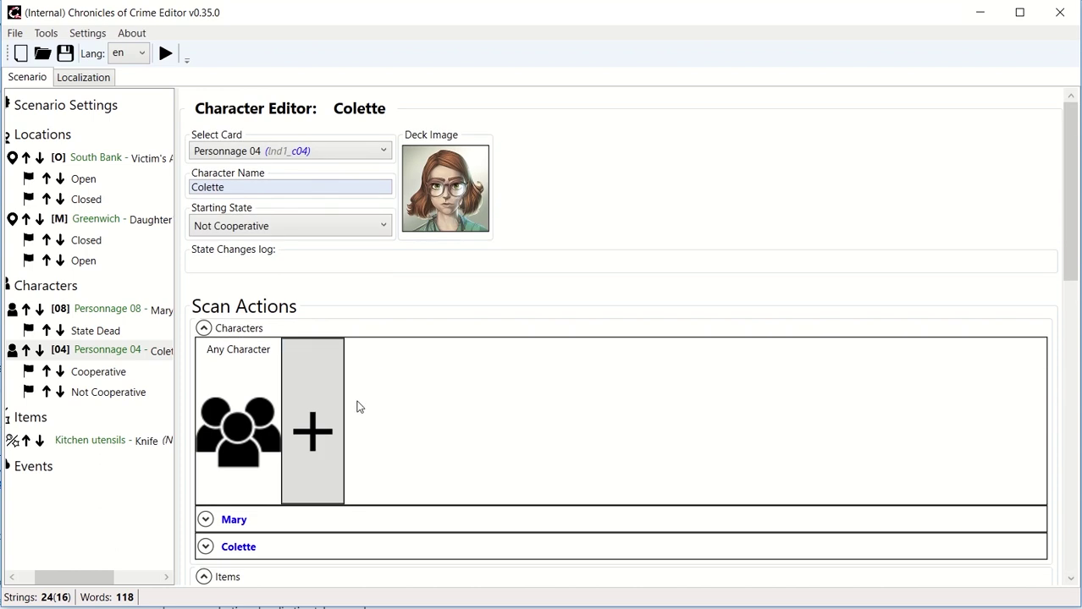
{"action": "scroll", "coordinate": [241, 340], "scroll_direction": "down", "scroll_amount": 3}
{"action": "left_click", "coordinate": [204, 316]}
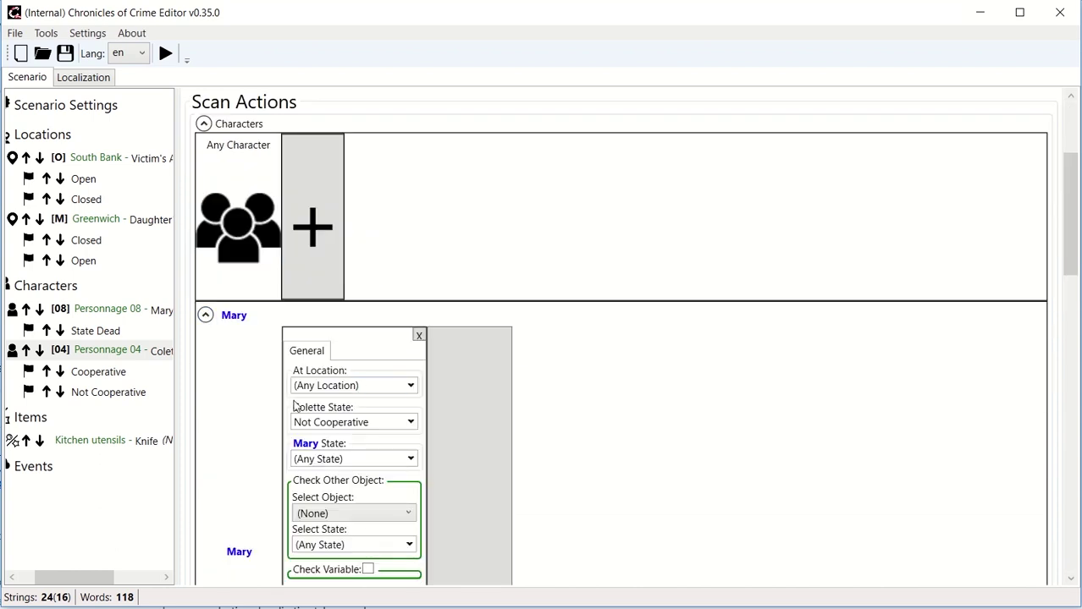
{"action": "scroll", "coordinate": [297, 406], "scroll_direction": "down", "scroll_amount": 3}
{"action": "scroll", "coordinate": [477, 352], "scroll_direction": "down", "scroll_amount": 1}
{"action": "left_click", "coordinate": [477, 352]}
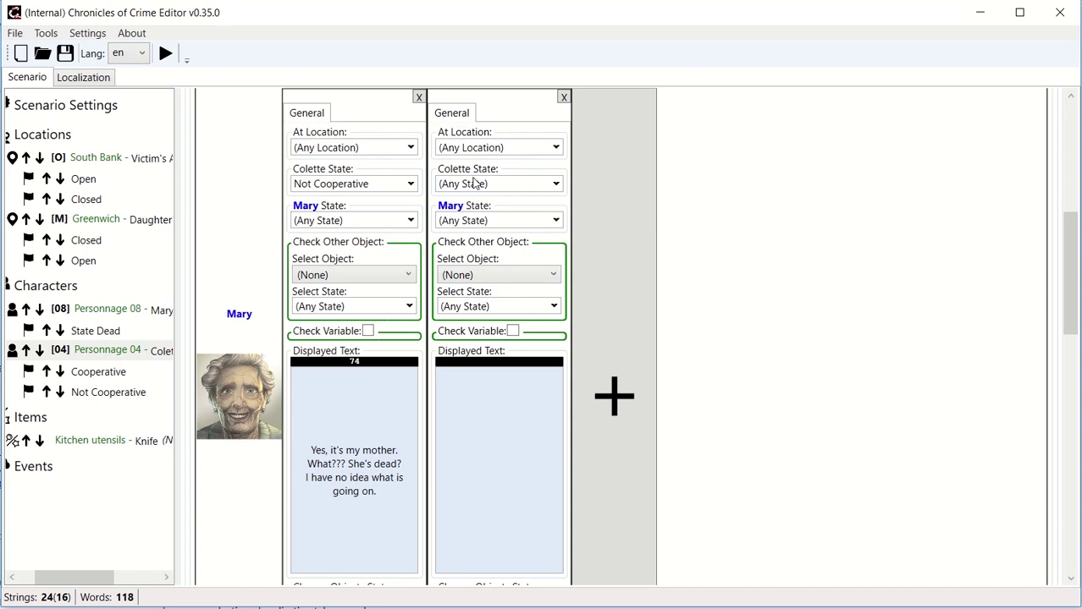
{"action": "left_click", "coordinate": [476, 183]}
{"action": "left_click", "coordinate": [445, 219]}
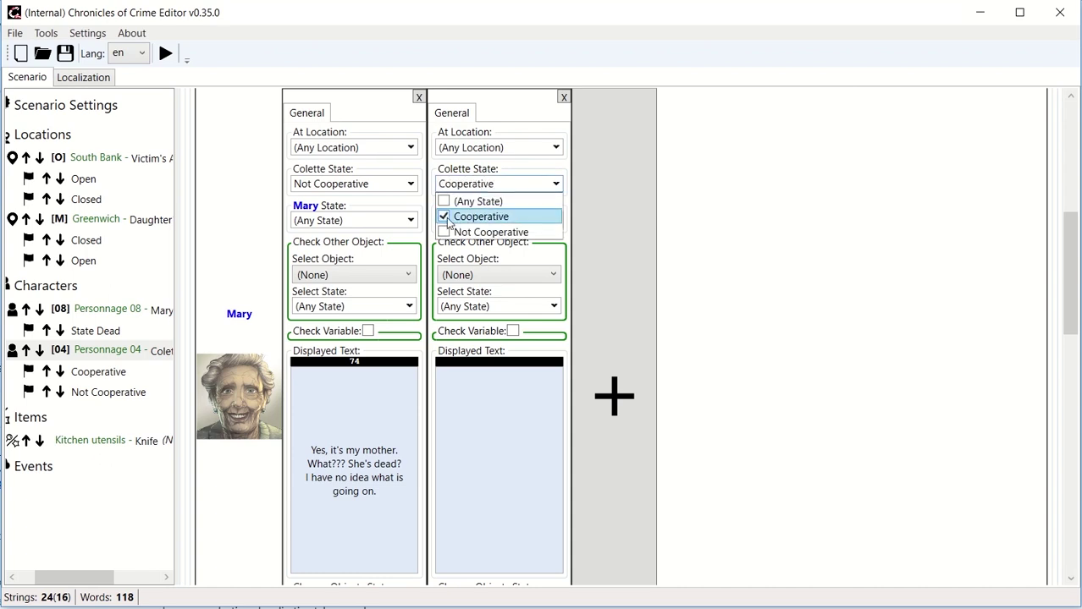
{"action": "left_click", "coordinate": [262, 195]}
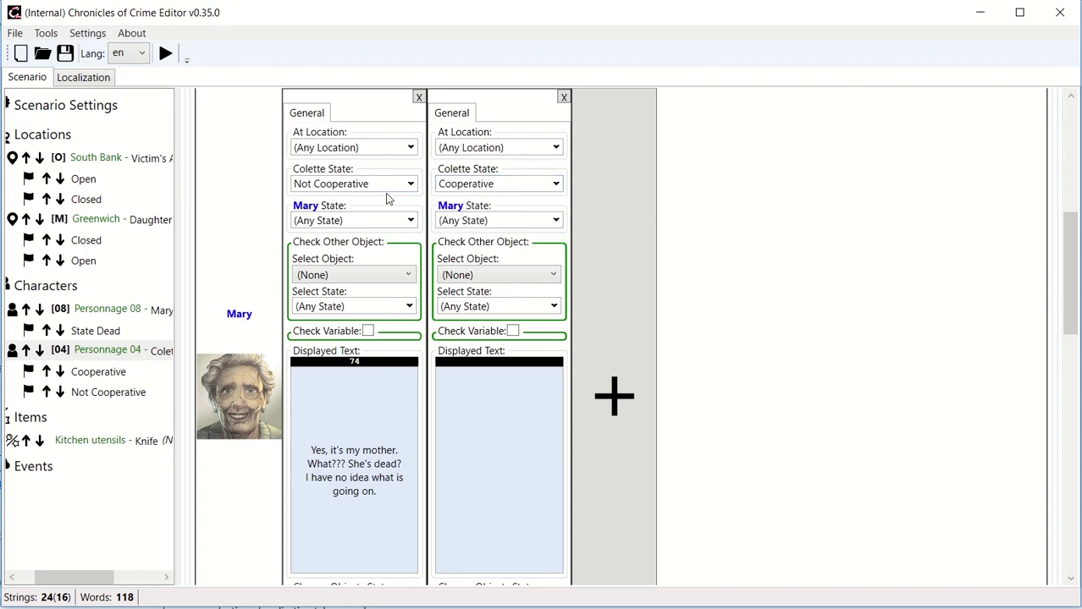
Step: Enter "I admit. I was mad at her, but never wanted to kill her." as the new scan action's displayed text
{"action": "left_click", "coordinate": [505, 444]}
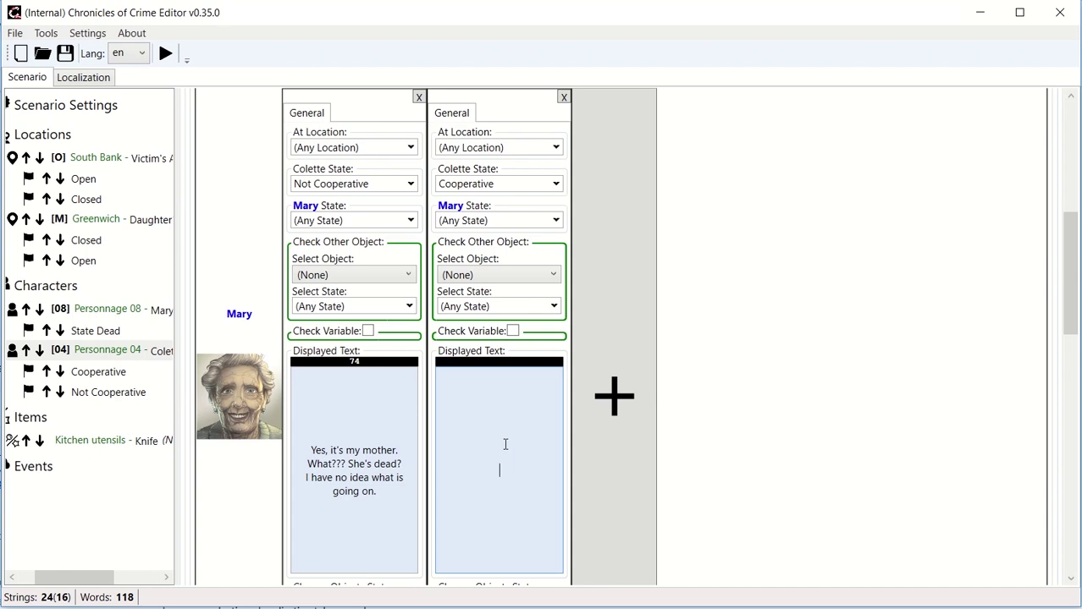
{"action": "type", "text": "I admit. I was mad a"}
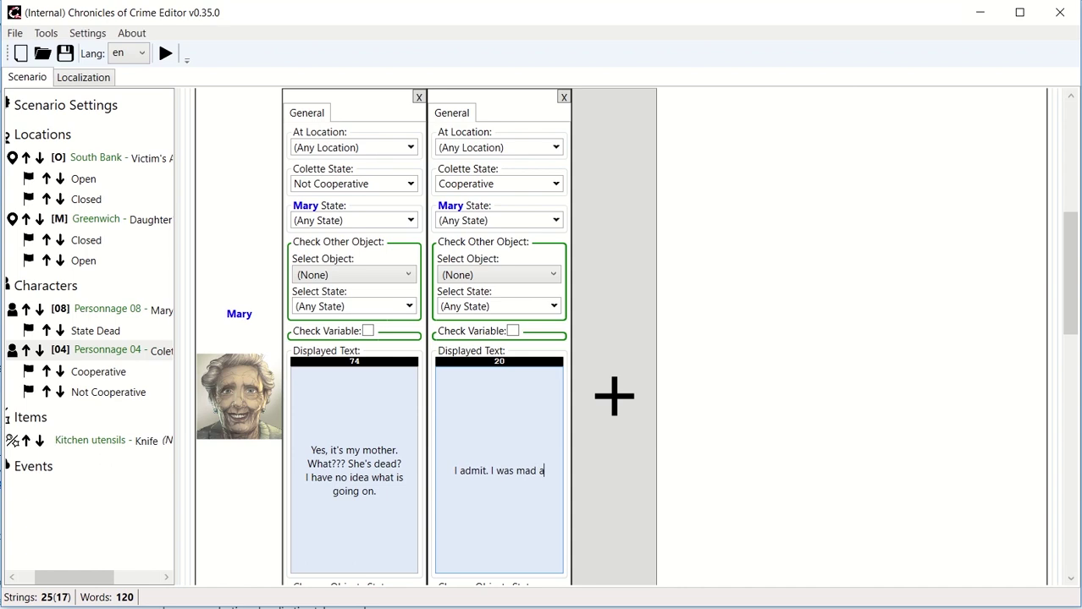
{"action": "type", "text": "t her, but"}
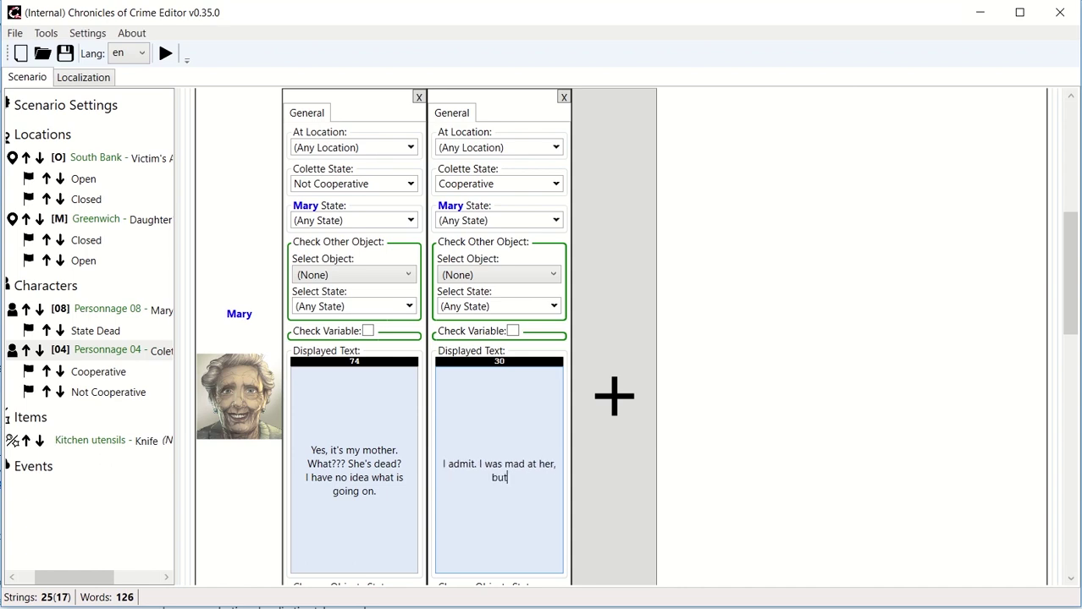
{"action": "type", "text": " never wanted to k"}
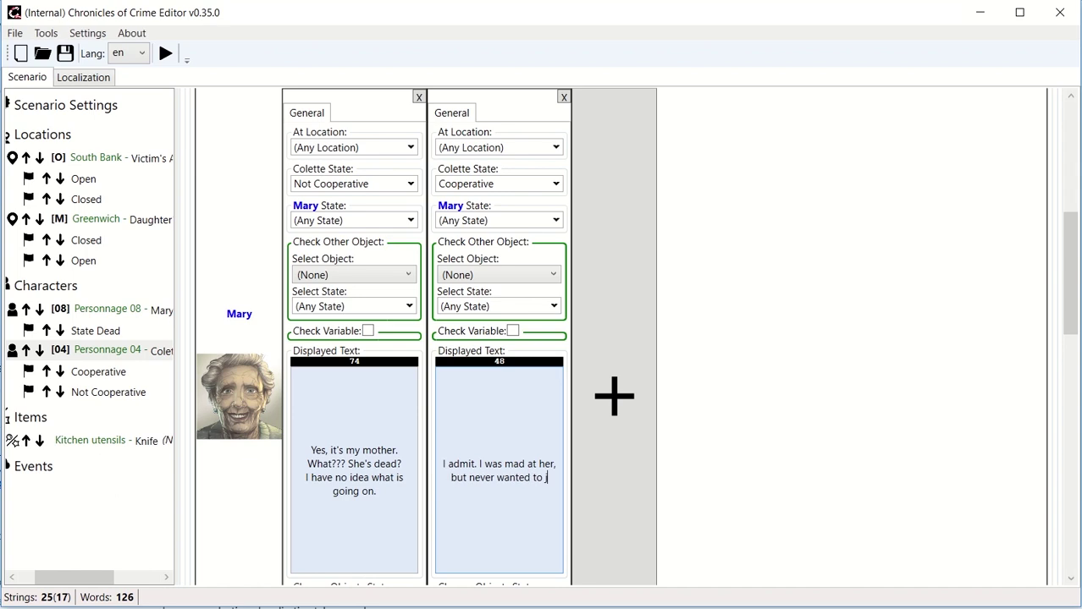
{"action": "type", "text": "ill her."}
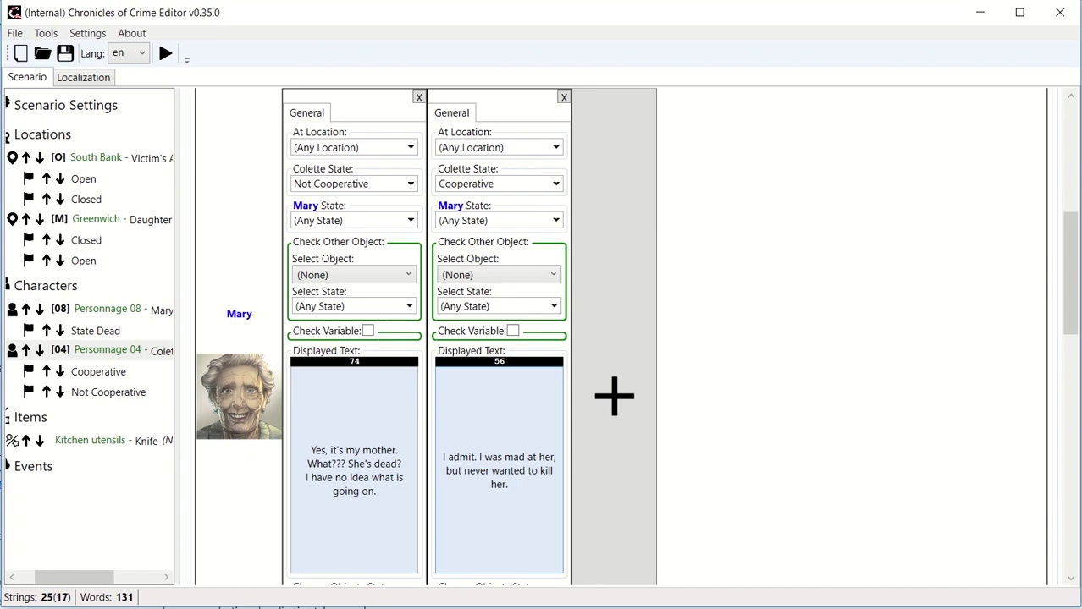
Step: Write an introduction message for the Greenwich location's Open state saying that the player arrives at the Personnage 04 character's apartment
{"action": "left_click", "coordinate": [110, 159]}
{"action": "left_click_drag", "start_coordinate": [73, 579], "coordinate": [7, 584]}
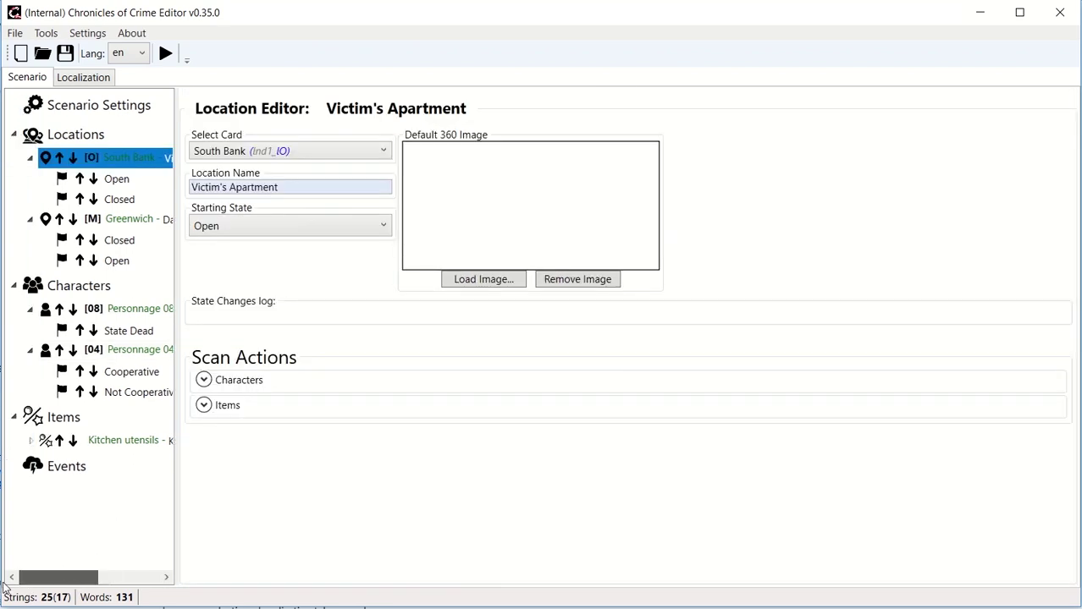
{"action": "left_click", "coordinate": [117, 261]}
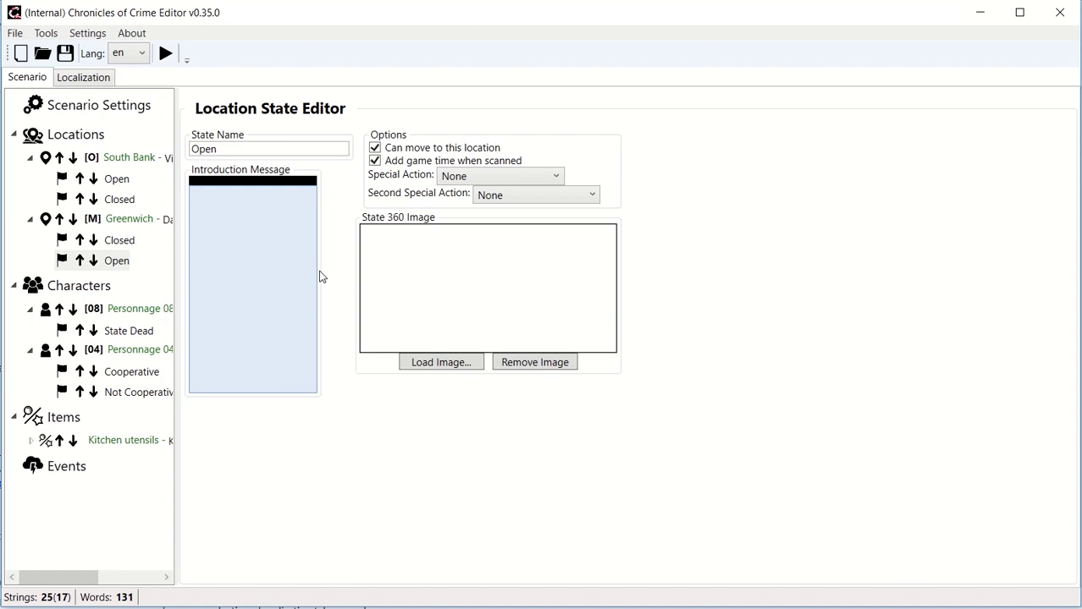
{"action": "type", "text": "You arrive at Colette"}
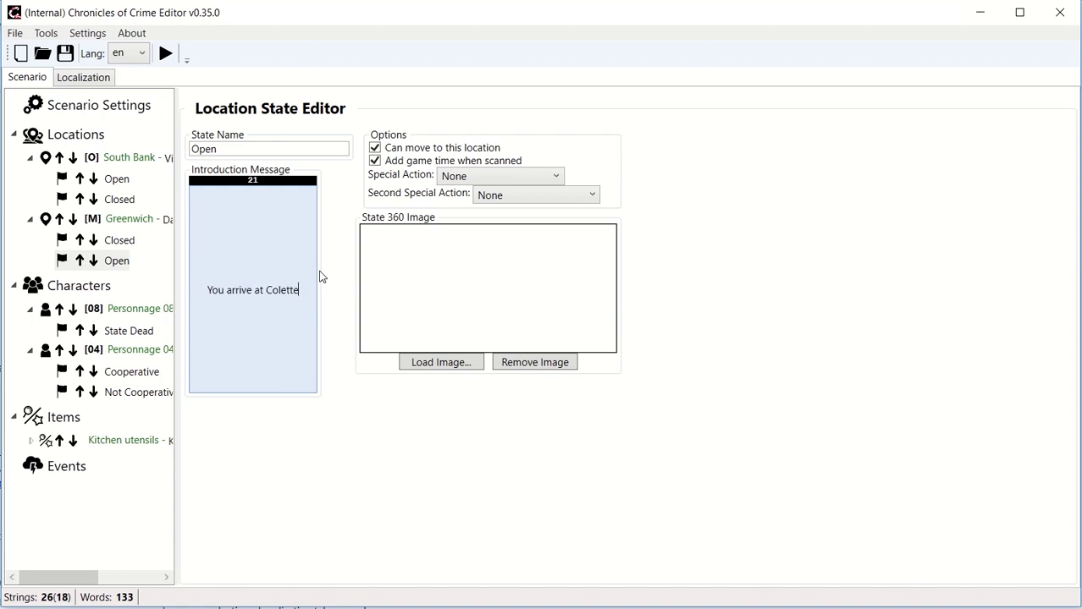
{"action": "type", "text": "'s apartment"}
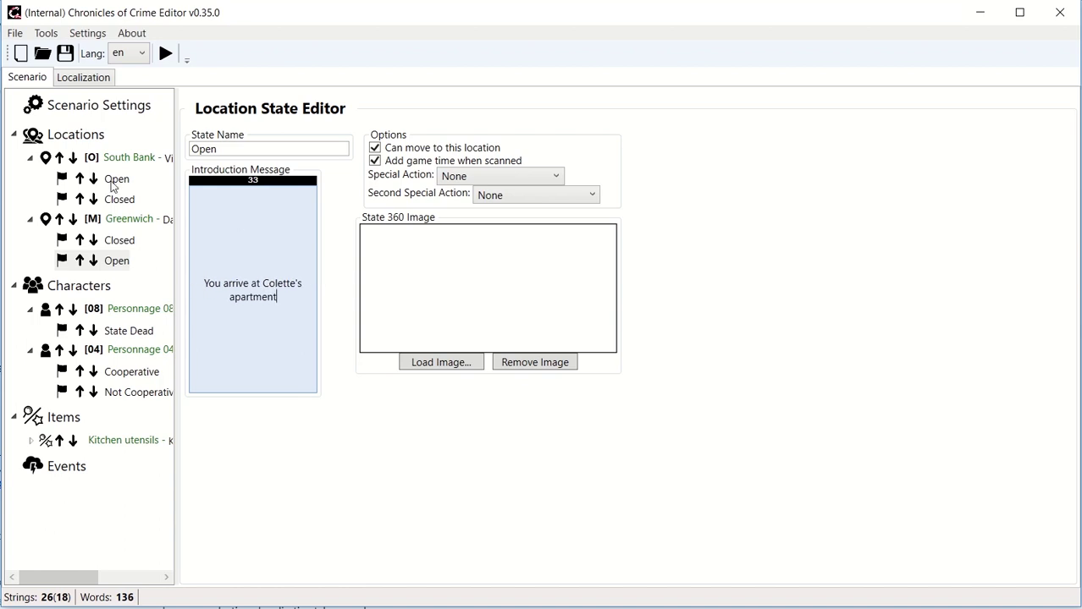
Step: Check the South Bank location's Open state and set the scenario's starting location to Victim's Apartment
{"action": "left_click", "coordinate": [113, 181]}
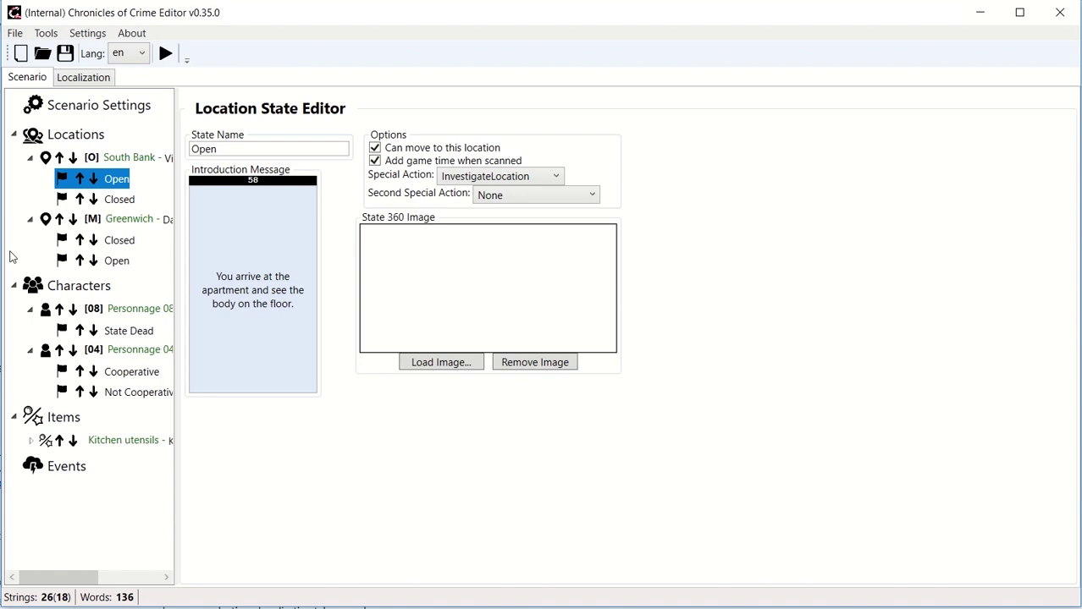
{"action": "left_click", "coordinate": [99, 109]}
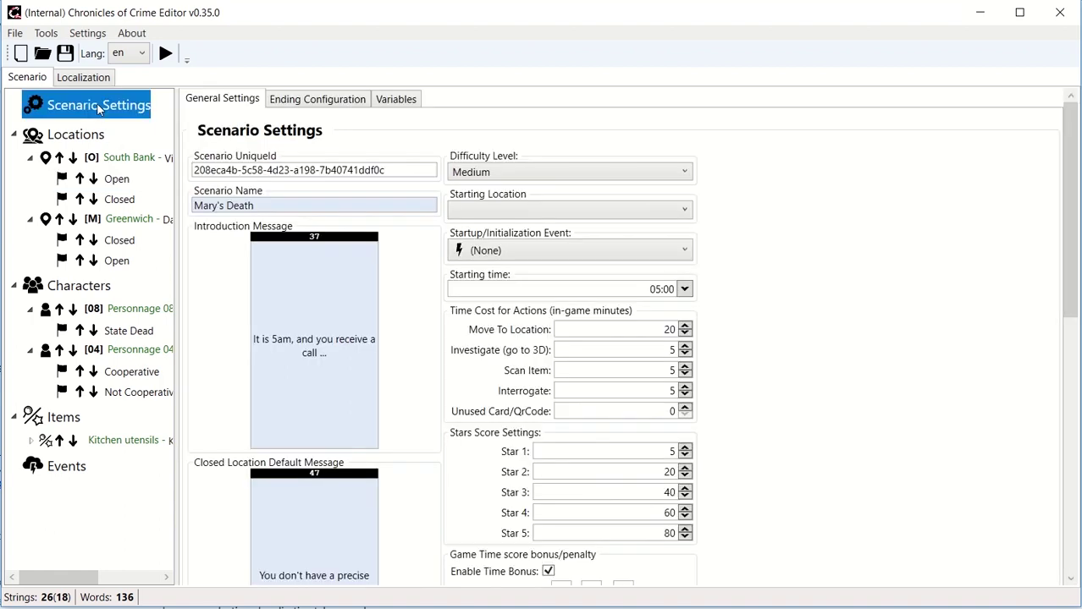
{"action": "left_click", "coordinate": [533, 214]}
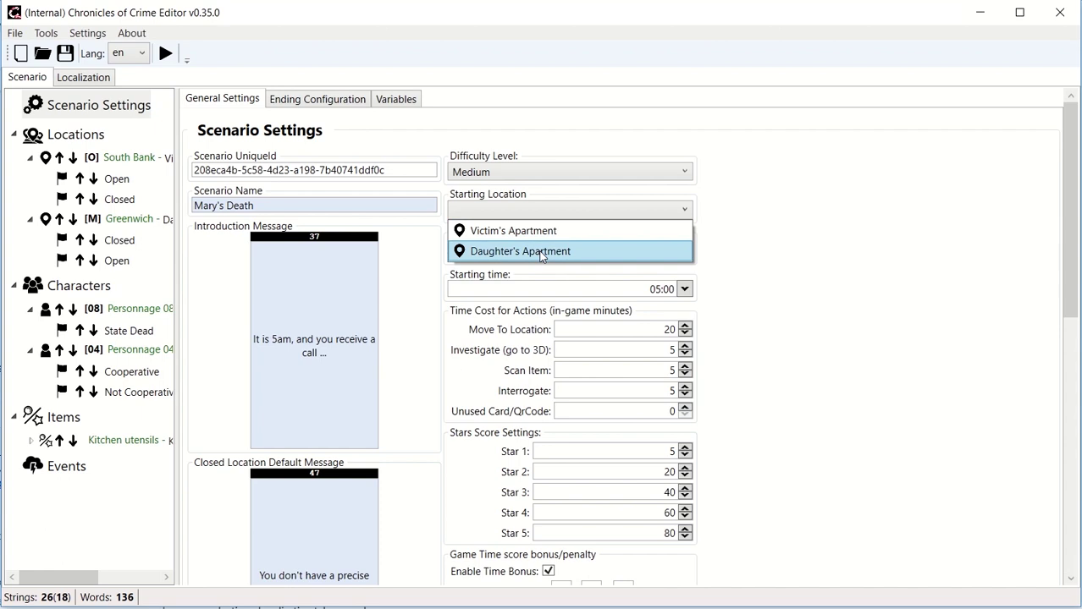
{"action": "left_click", "coordinate": [543, 232]}
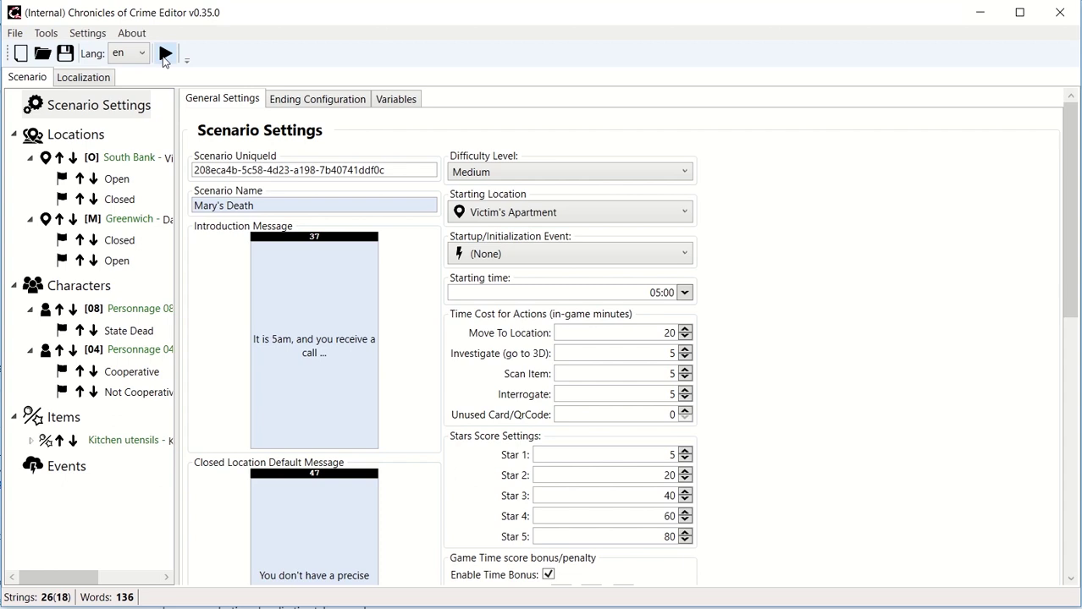
Step: Launch the scenario tester and move its window fully into view
{"action": "left_click", "coordinate": [165, 54]}
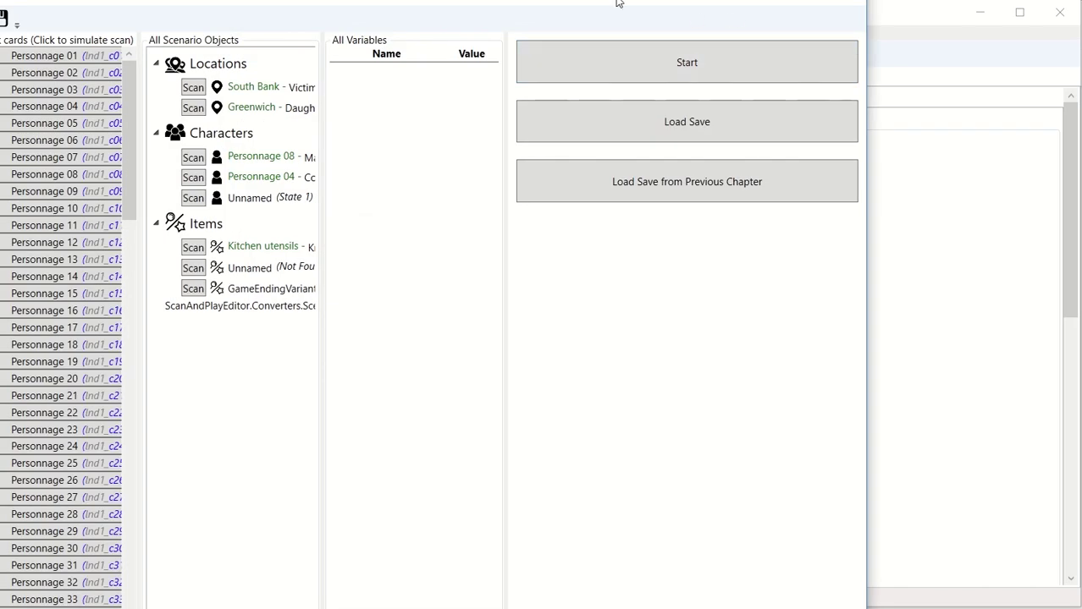
{"action": "left_click_drag", "start_coordinate": [483, 1], "coordinate": [573, 25]}
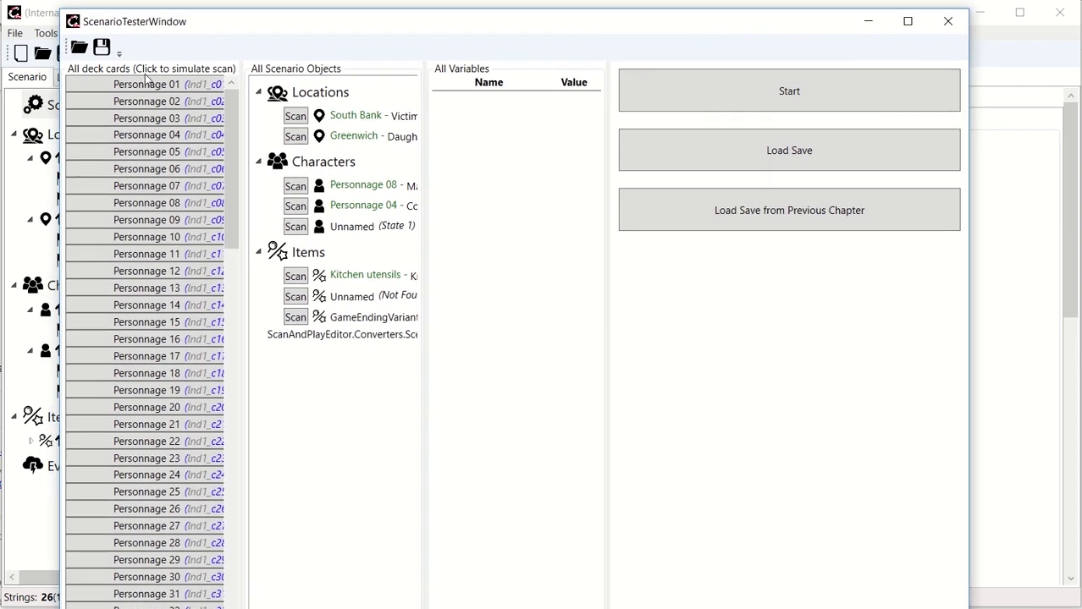
Step: Start the scenario test, advance past the opening message, scan Personnage 08 at South Bank and dismiss the resulting message
{"action": "left_click_drag", "start_coordinate": [236, 175], "coordinate": [235, 38]}
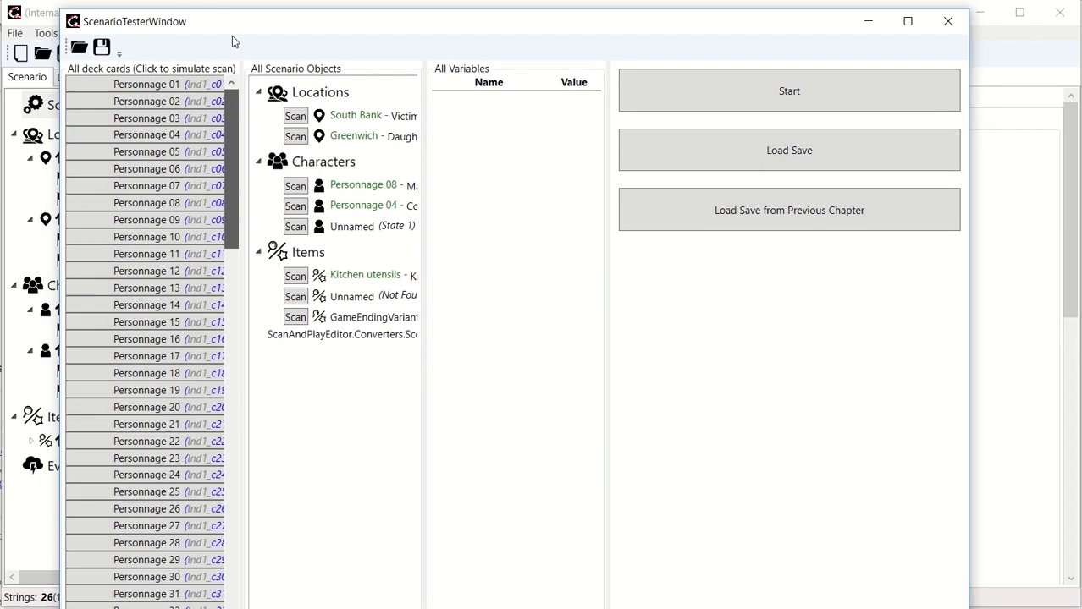
{"action": "left_click", "coordinate": [795, 97]}
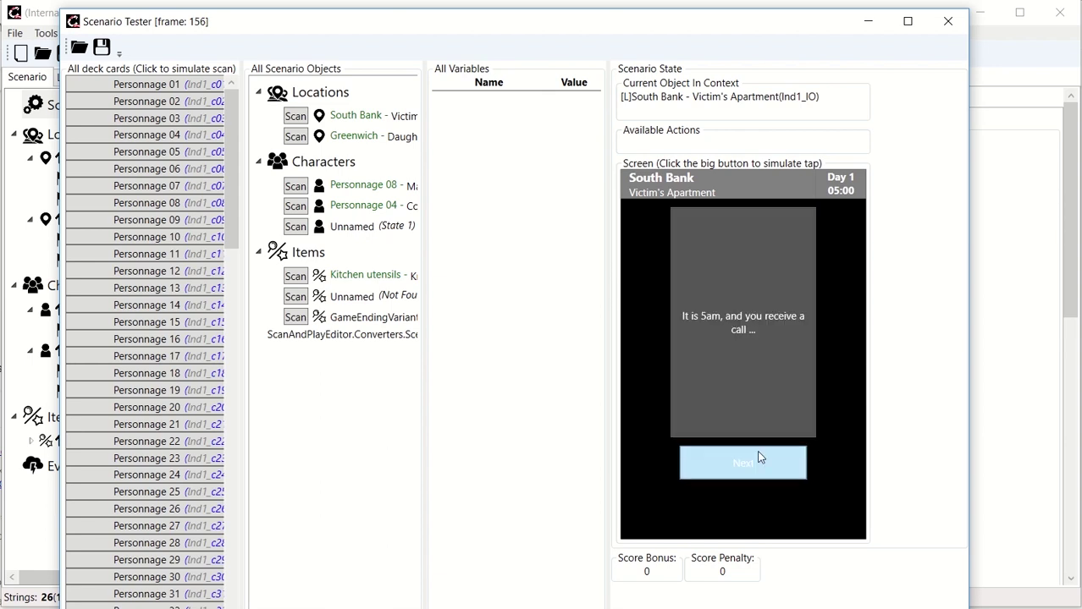
{"action": "left_click", "coordinate": [758, 463]}
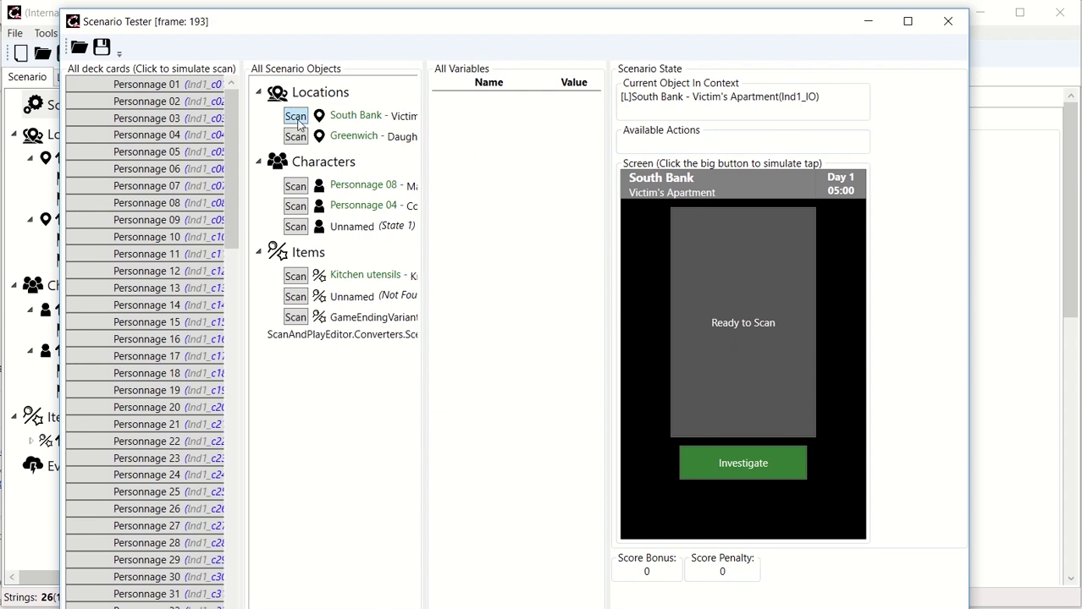
{"action": "left_click", "coordinate": [300, 191]}
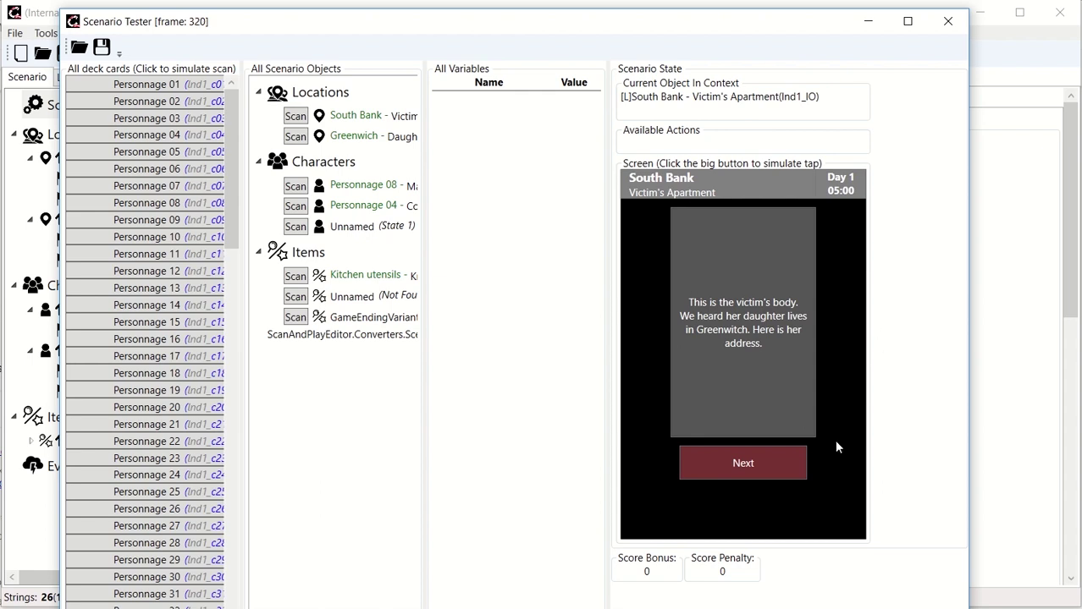
{"action": "left_click", "coordinate": [752, 468]}
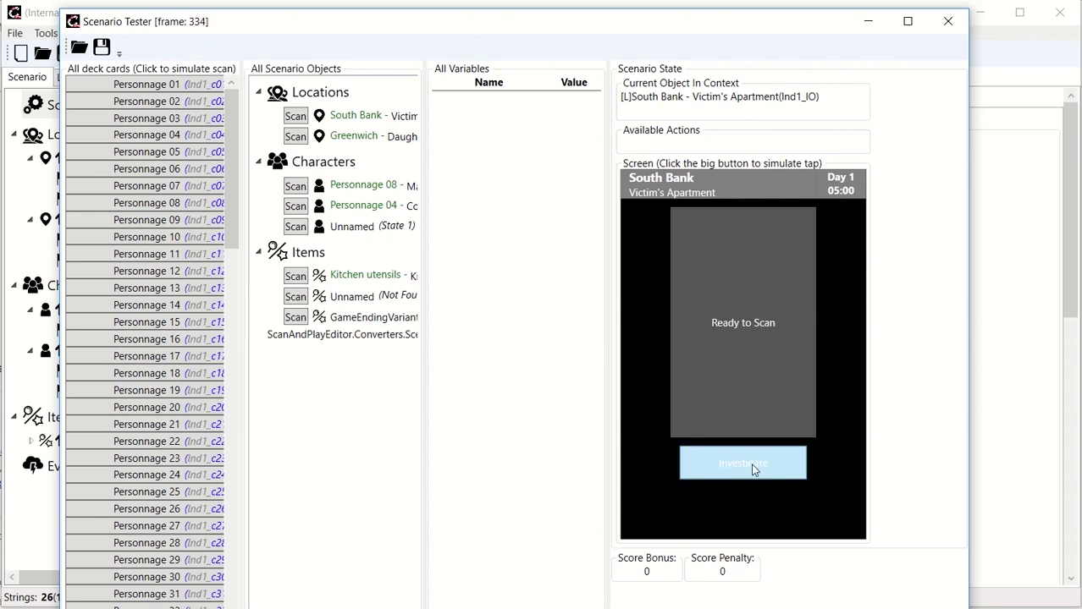
Step: Simulate travelling to Greenwich and scanning Personnage 04 there, advancing past each message
{"action": "left_click", "coordinate": [295, 138]}
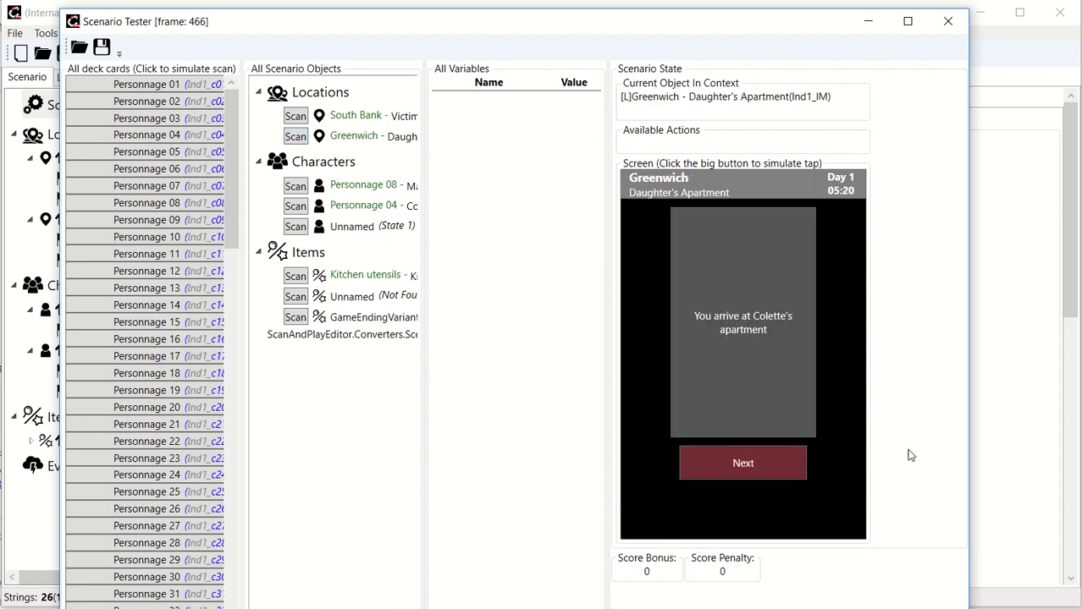
{"action": "left_click", "coordinate": [772, 477]}
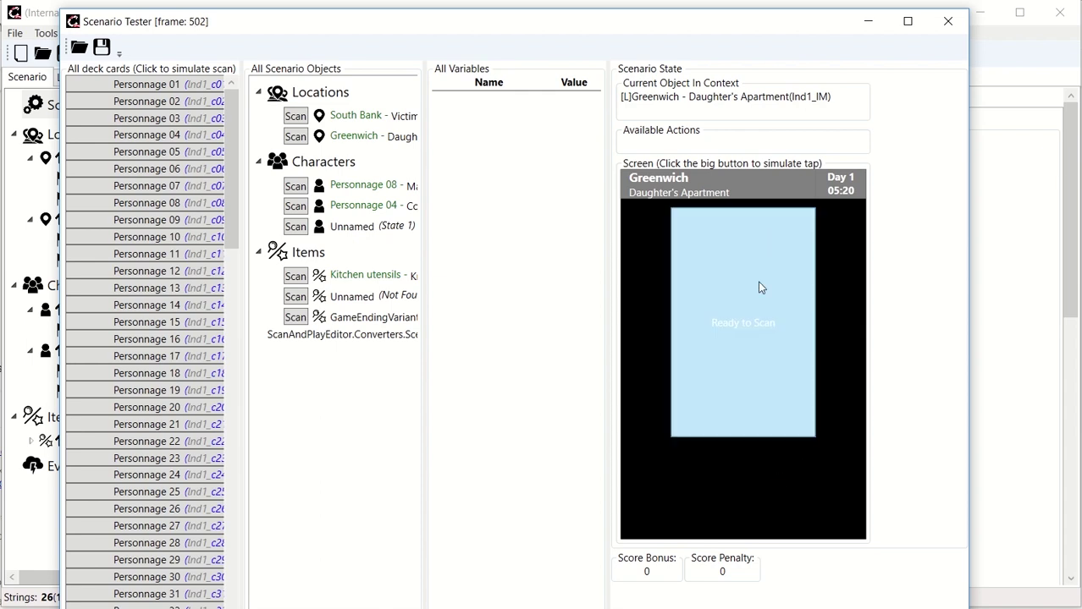
{"action": "left_click", "coordinate": [296, 206]}
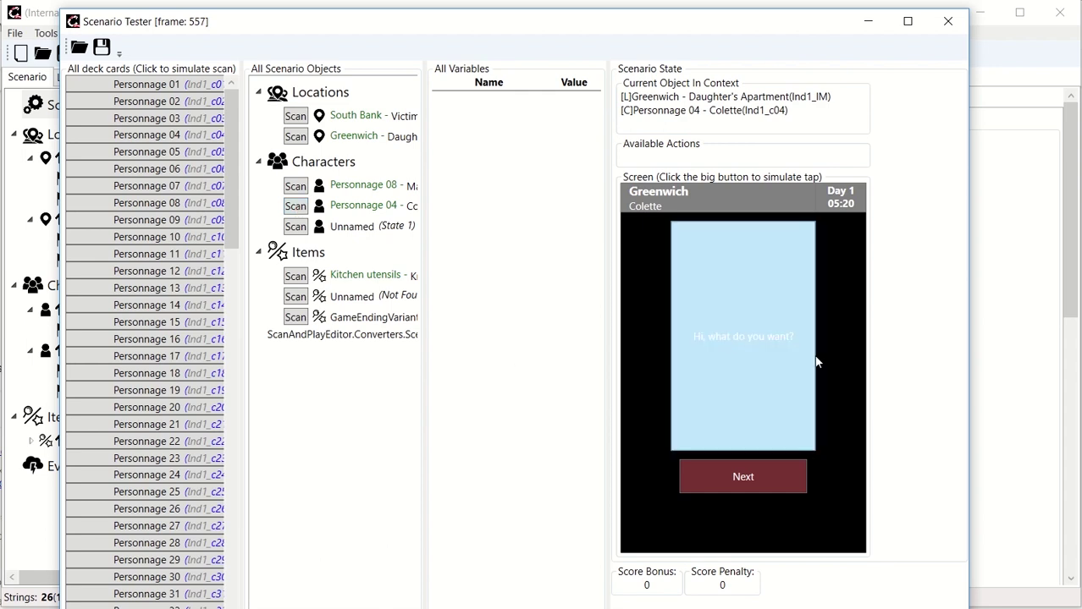
{"action": "left_click", "coordinate": [762, 483]}
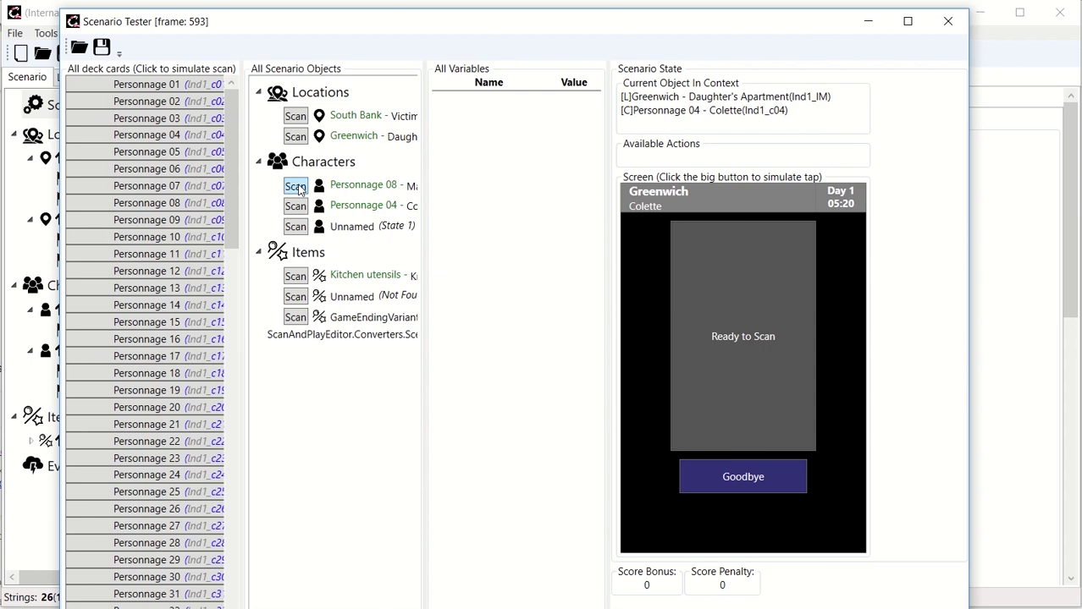
Step: Widen the scenario objects list to show object states, and scan Personnage 08 twice in the Personnage 04 conversation, dismissing each reply
{"action": "left_click_drag", "start_coordinate": [425, 179], "coordinate": [516, 180]}
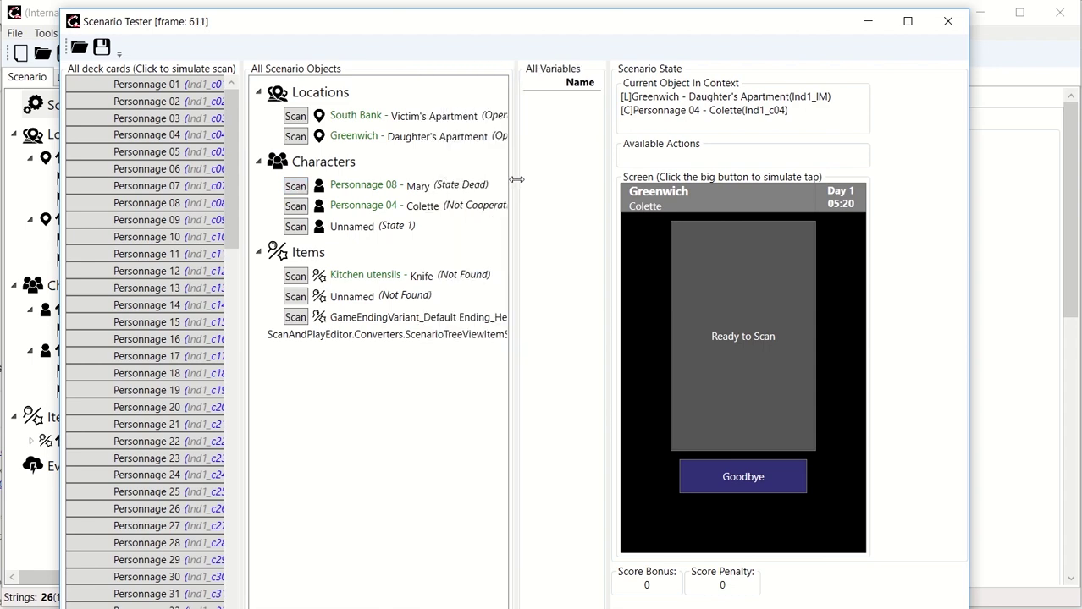
{"action": "left_click", "coordinate": [295, 188]}
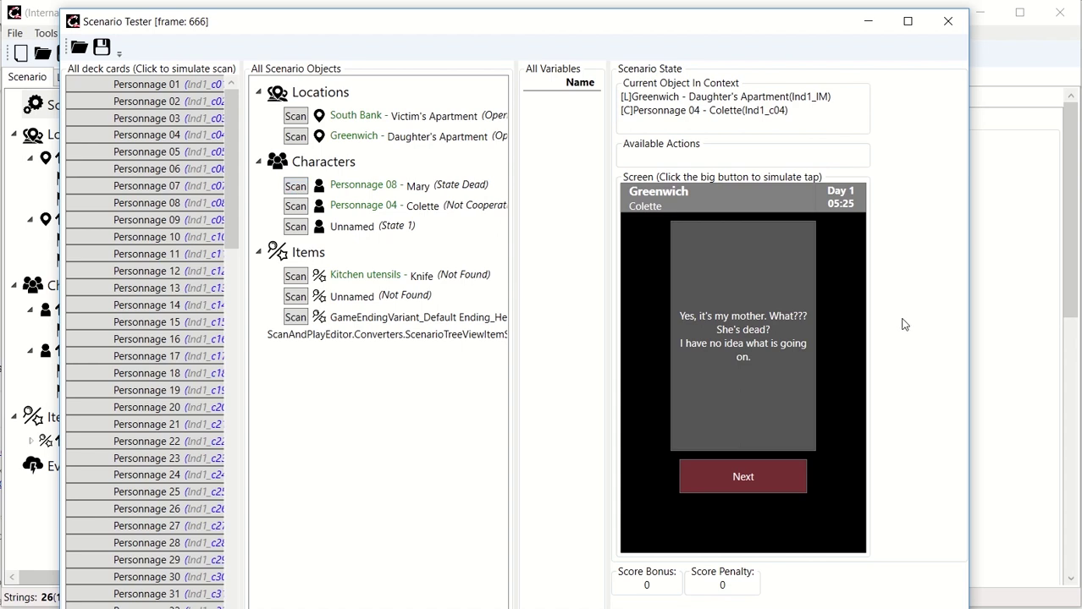
{"action": "left_click", "coordinate": [749, 476]}
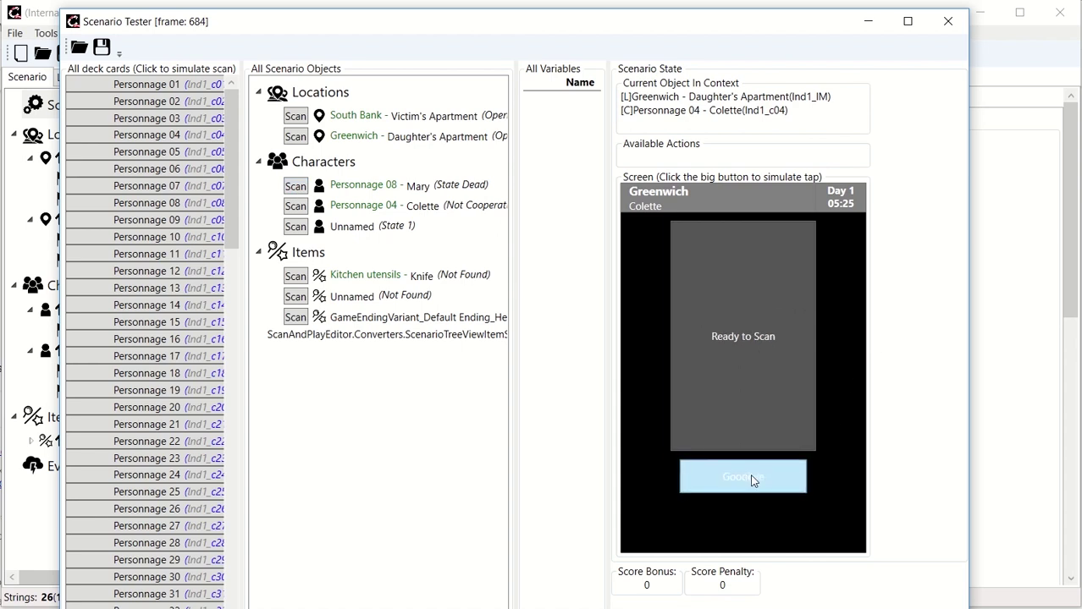
{"action": "left_click", "coordinate": [290, 188]}
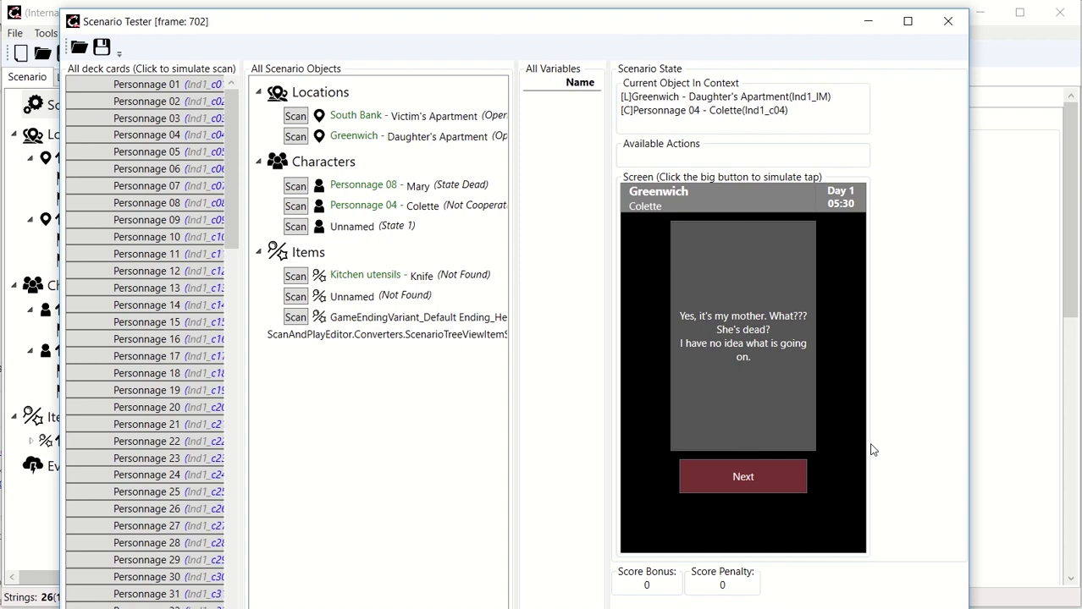
{"action": "left_click", "coordinate": [745, 477]}
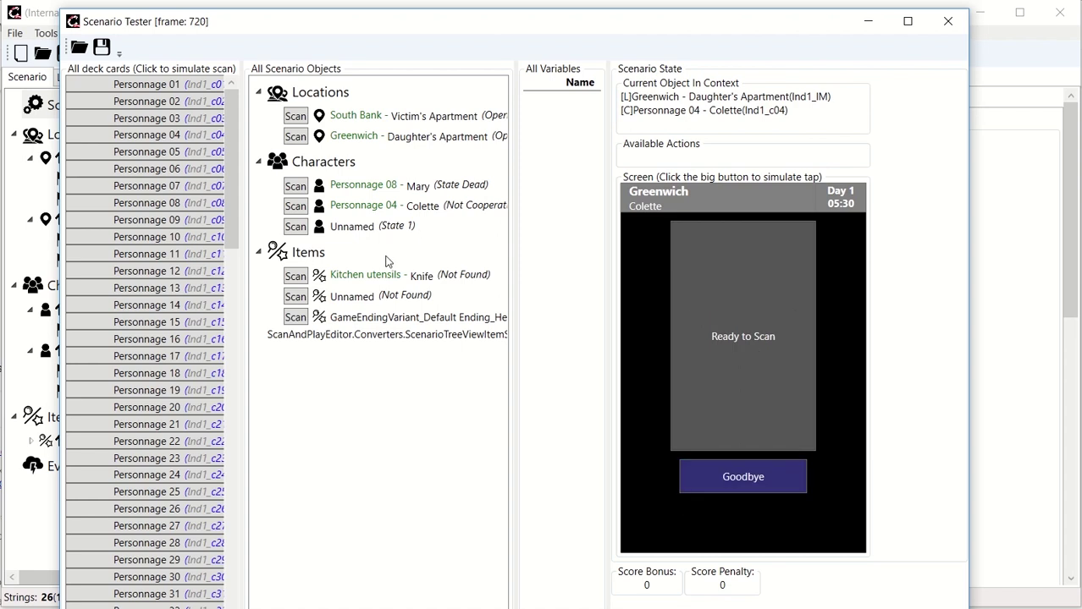
Step: Scan the Kitchen utensils knife in the Personnage 04 conversation and rescan Personnage 08, advancing past both replies
{"action": "left_click", "coordinate": [296, 279]}
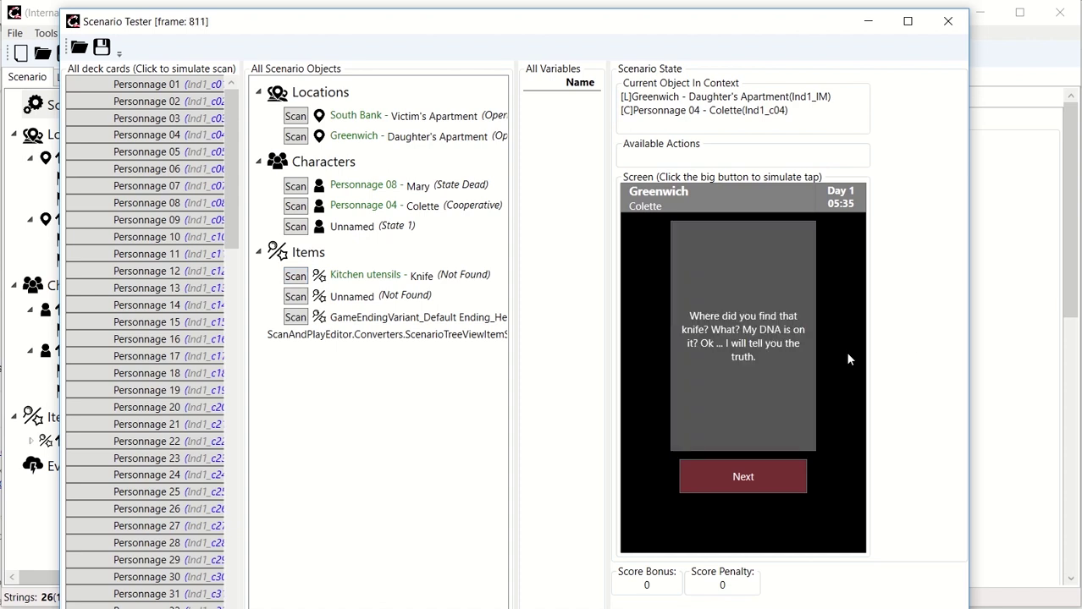
{"action": "left_click", "coordinate": [739, 477]}
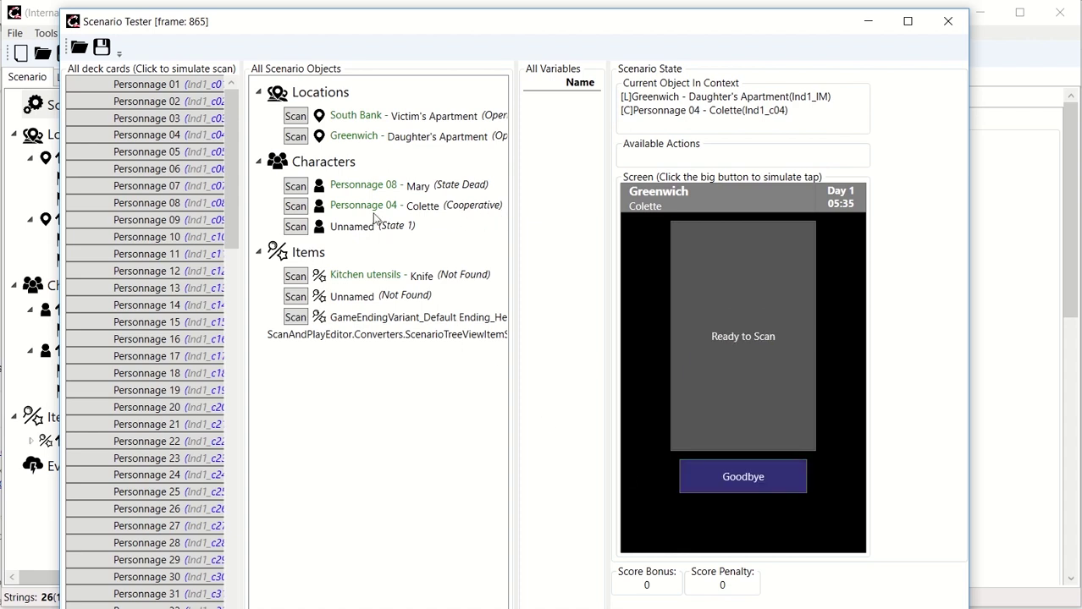
{"action": "left_click", "coordinate": [296, 192]}
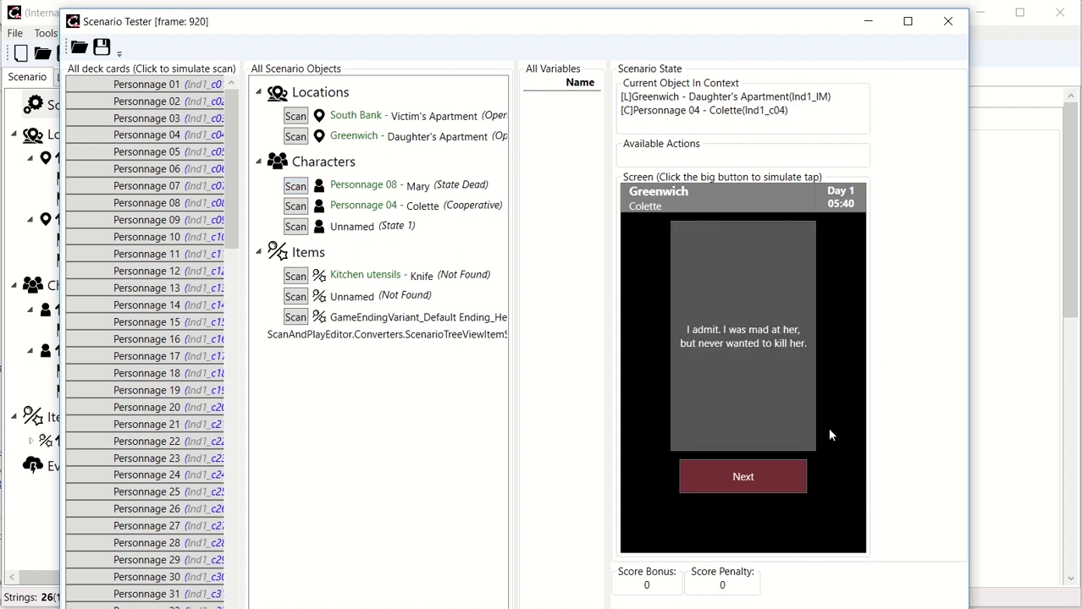
{"action": "left_click", "coordinate": [756, 476]}
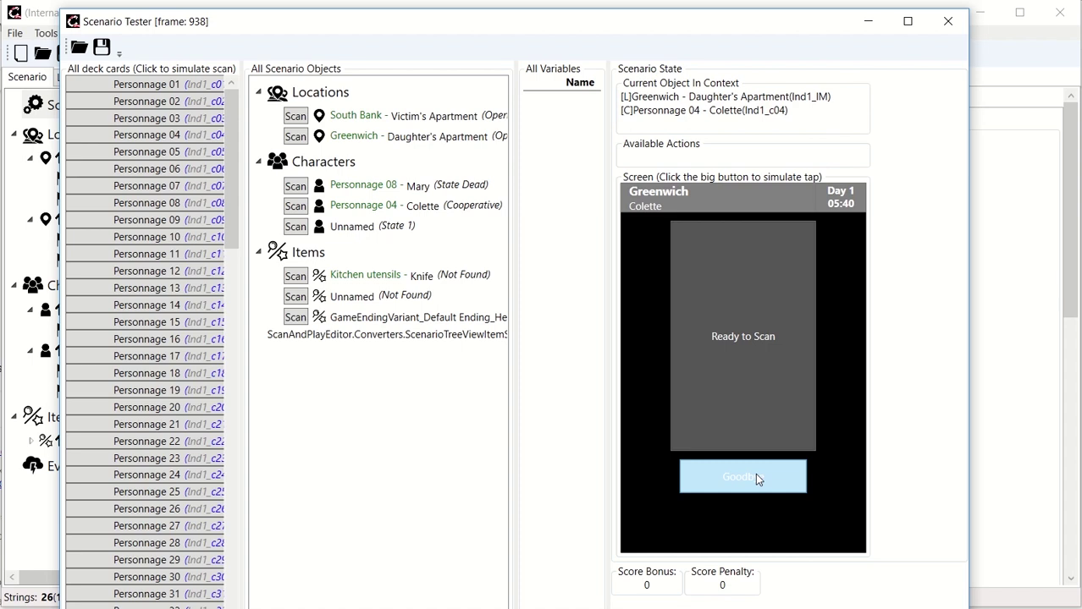